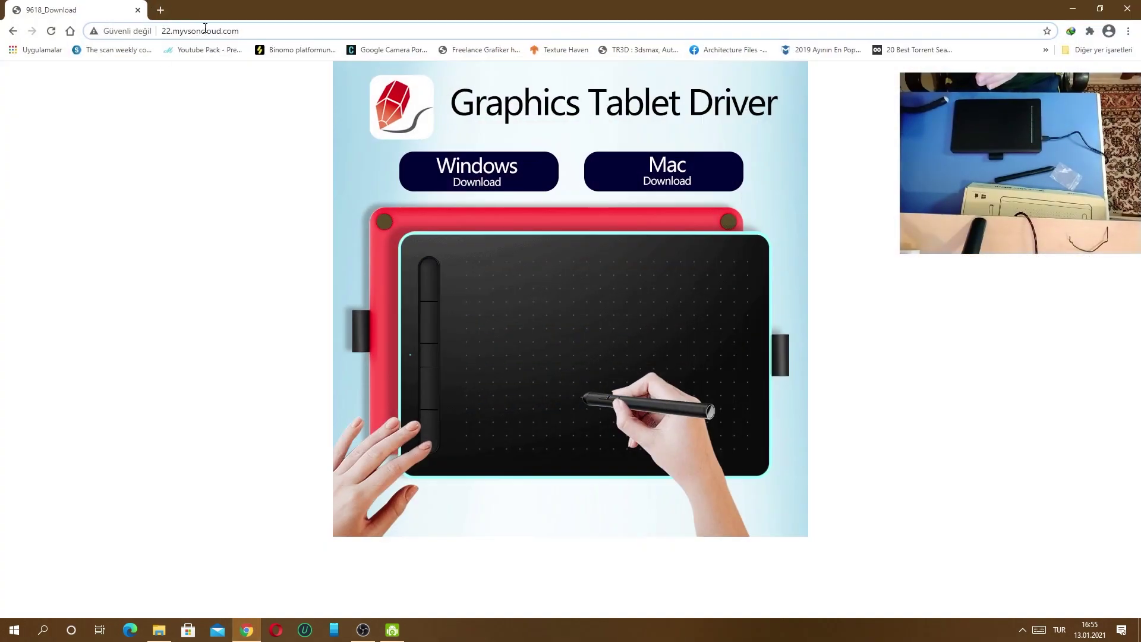
- Download the Windows graphics tablet driver, Tablet_Windows.exe, saving it to the desktop (Masaüstü)
click(458, 171)
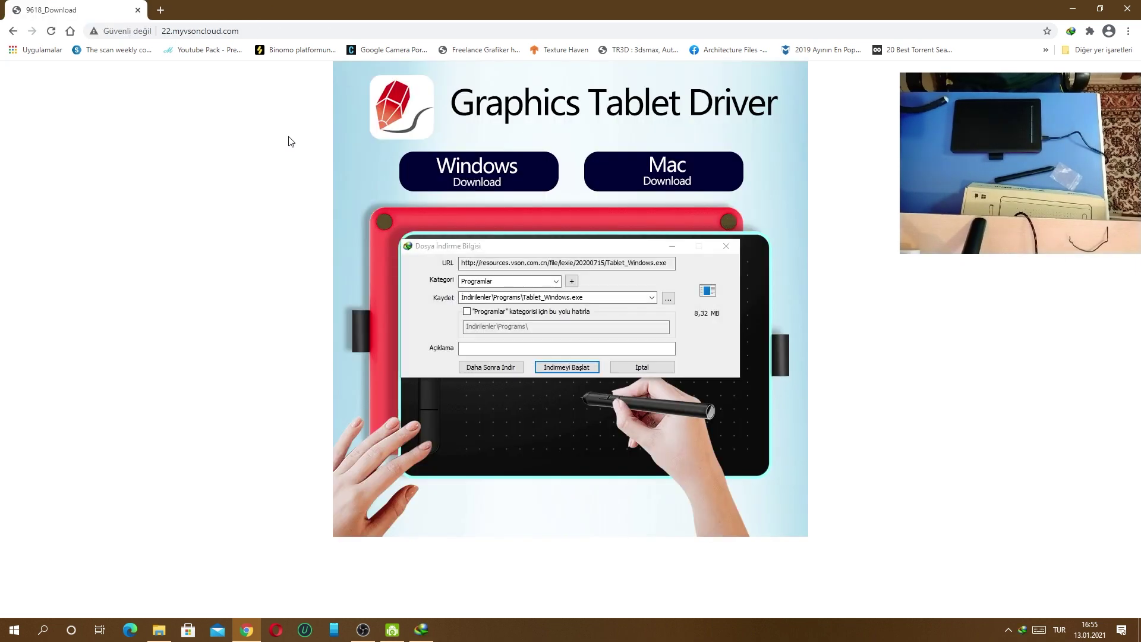
click(668, 299)
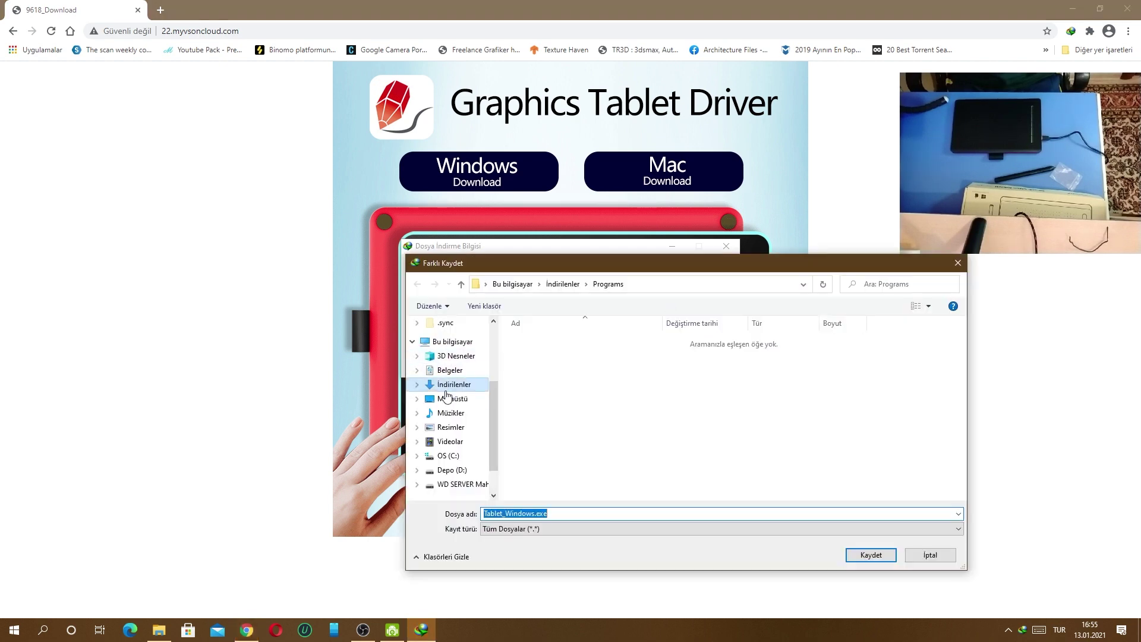
click(448, 397)
click(867, 559)
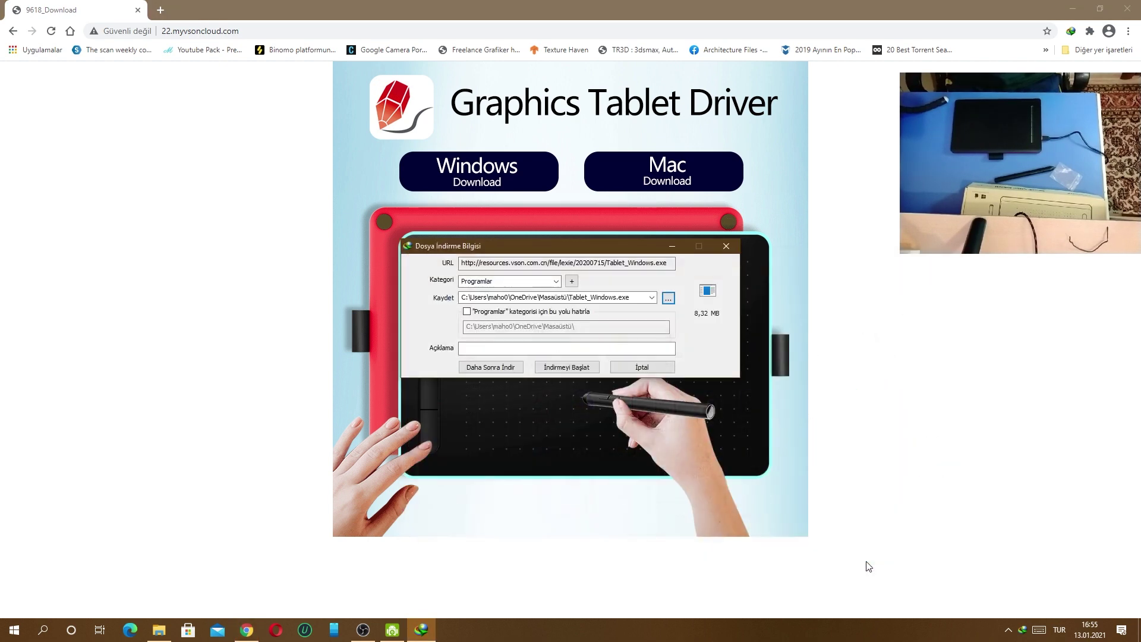
click(565, 368)
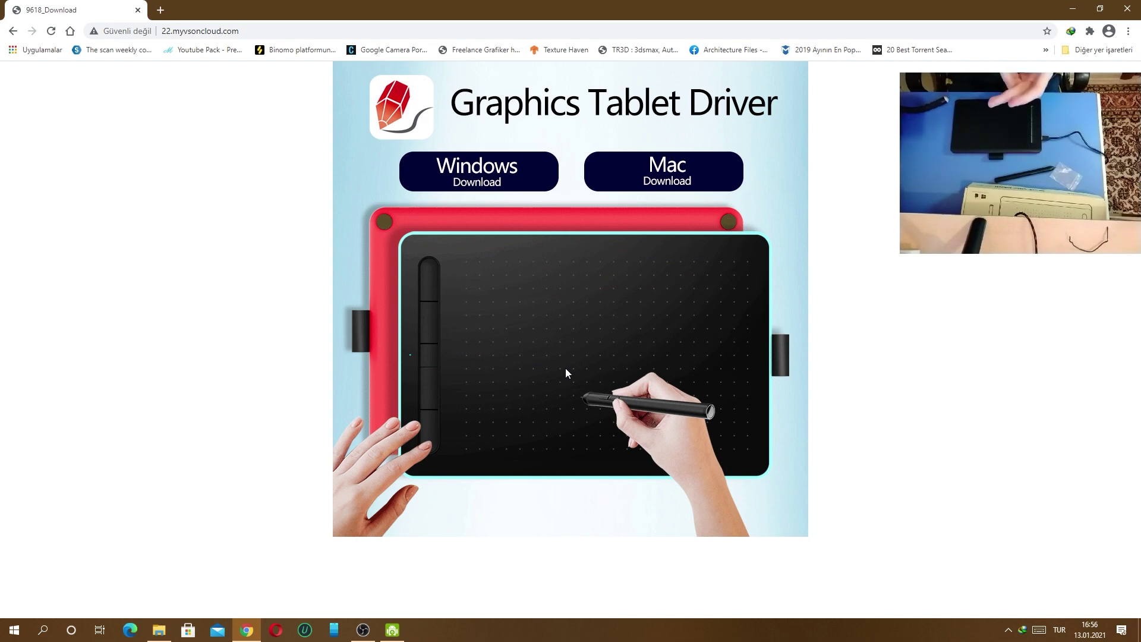
- Launch the downloaded Tablet_Windows.exe from Internet Download Manager and close the download manager's windows to leave the setup wizard in front
click(1071, 9)
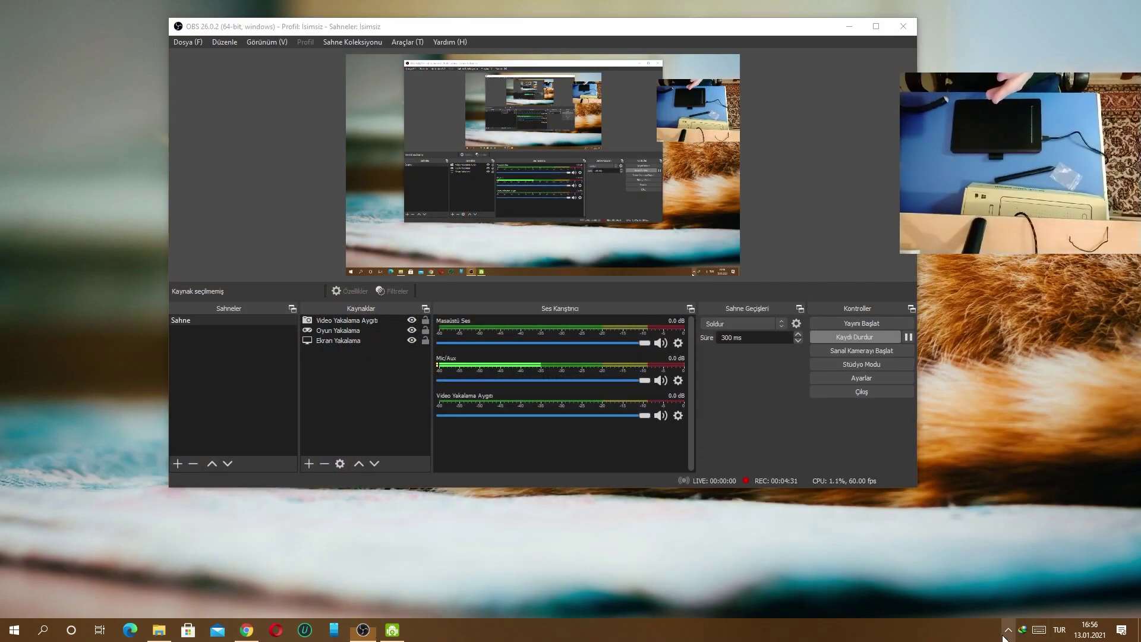
click(1004, 638)
click(1000, 583)
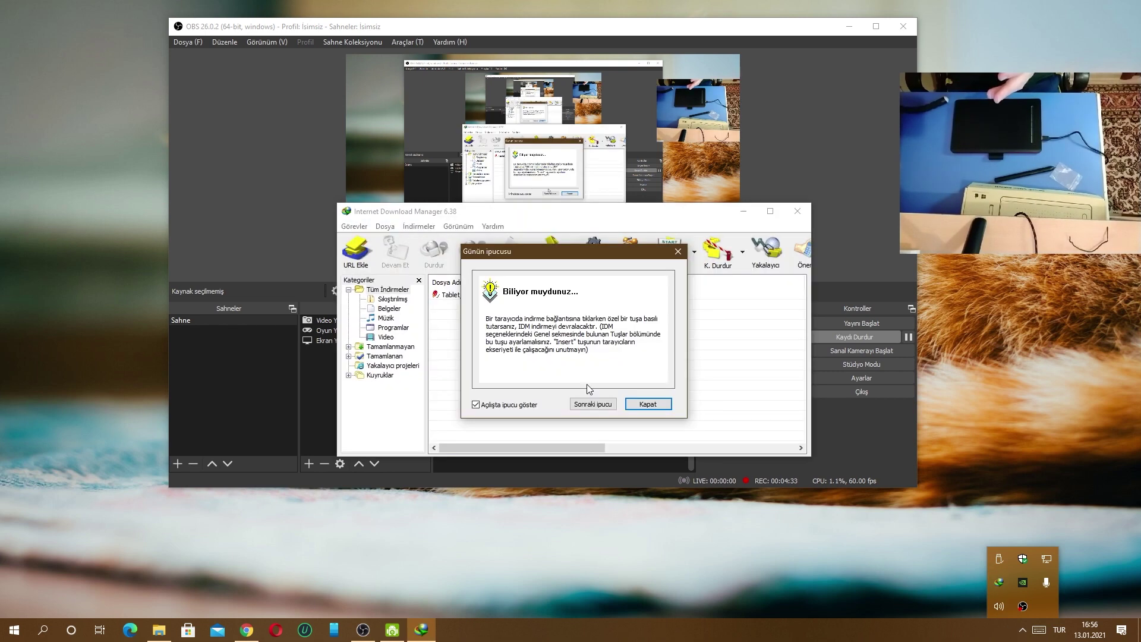
click(647, 406)
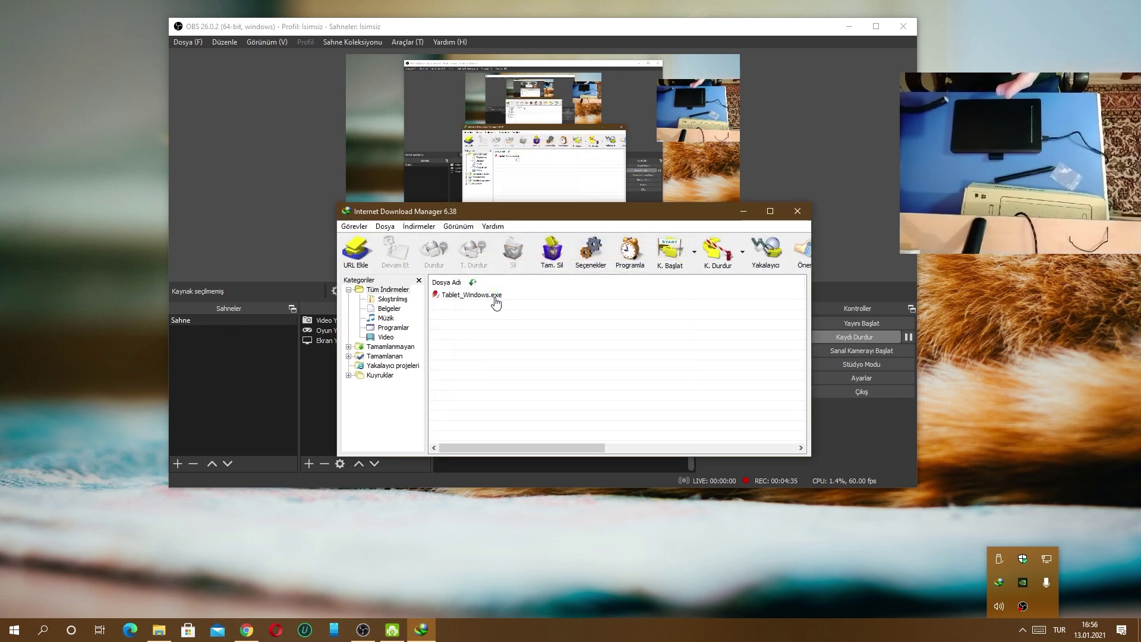
double_click(497, 297)
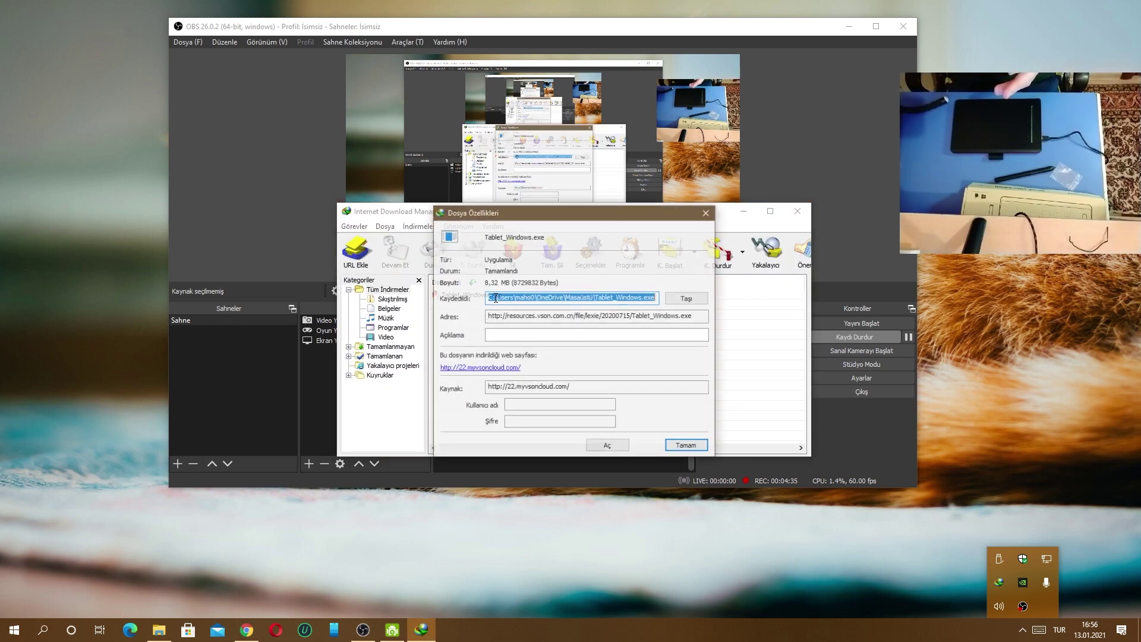
click(608, 446)
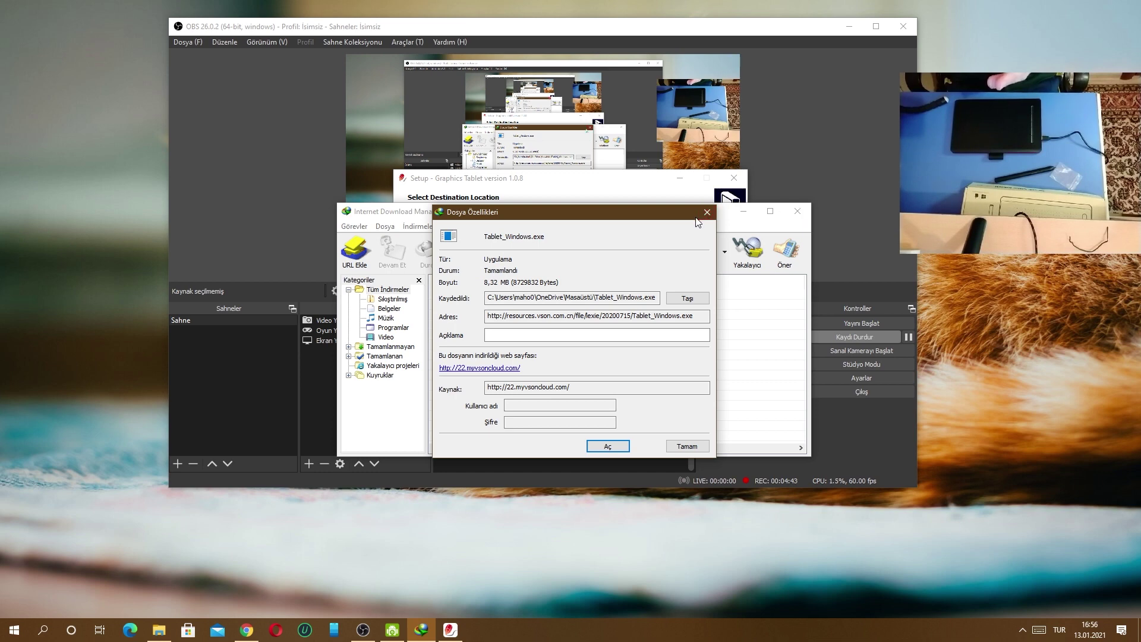
click(708, 211)
click(802, 214)
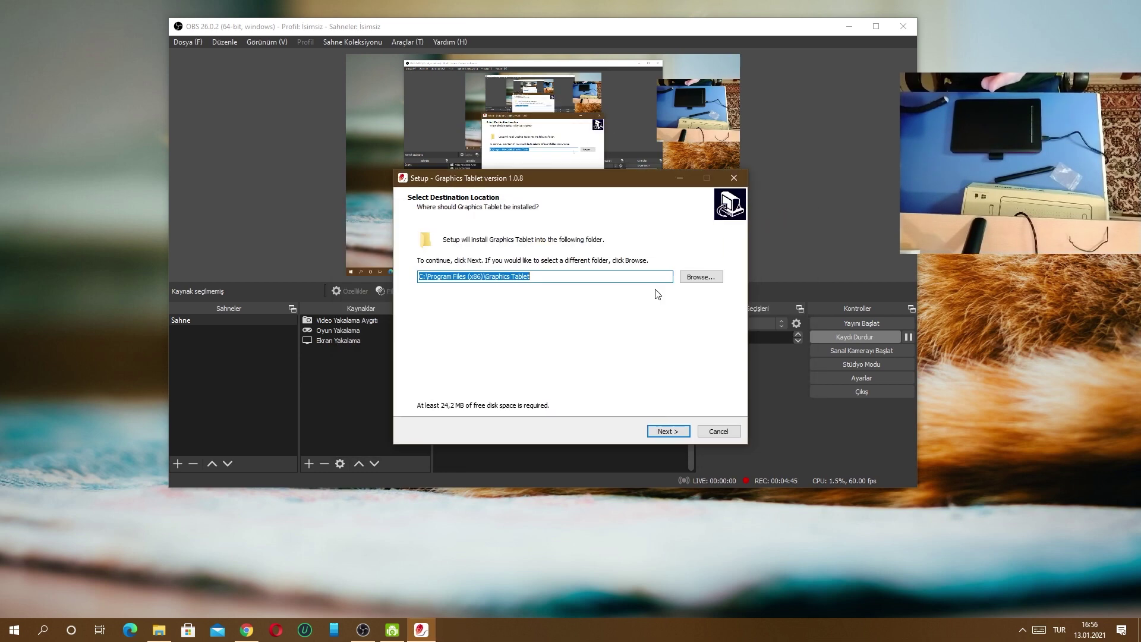
- Install Graphics Tablet in the default folder with a desktop icon, allowing its device driver and declining the immediate computer restart
click(675, 432)
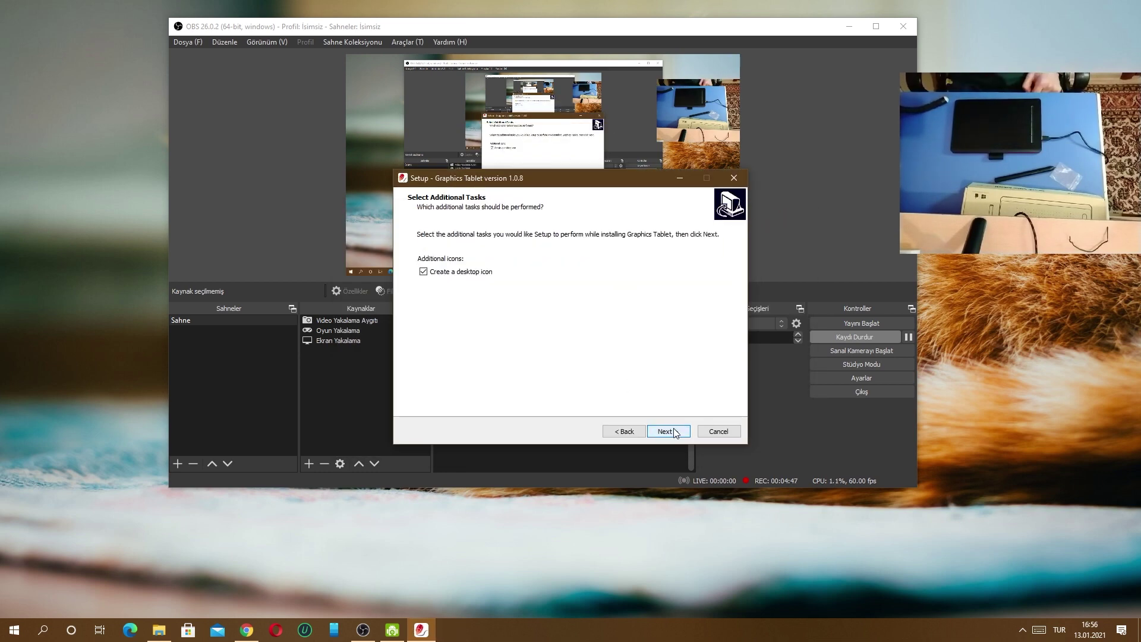
click(675, 432)
click(675, 433)
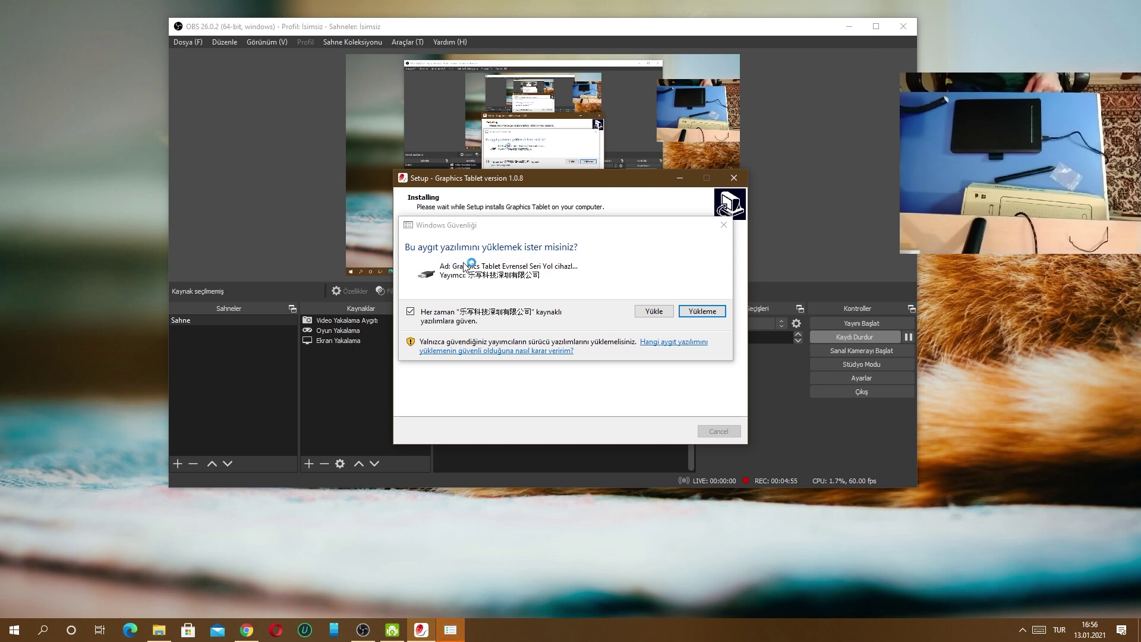
click(649, 312)
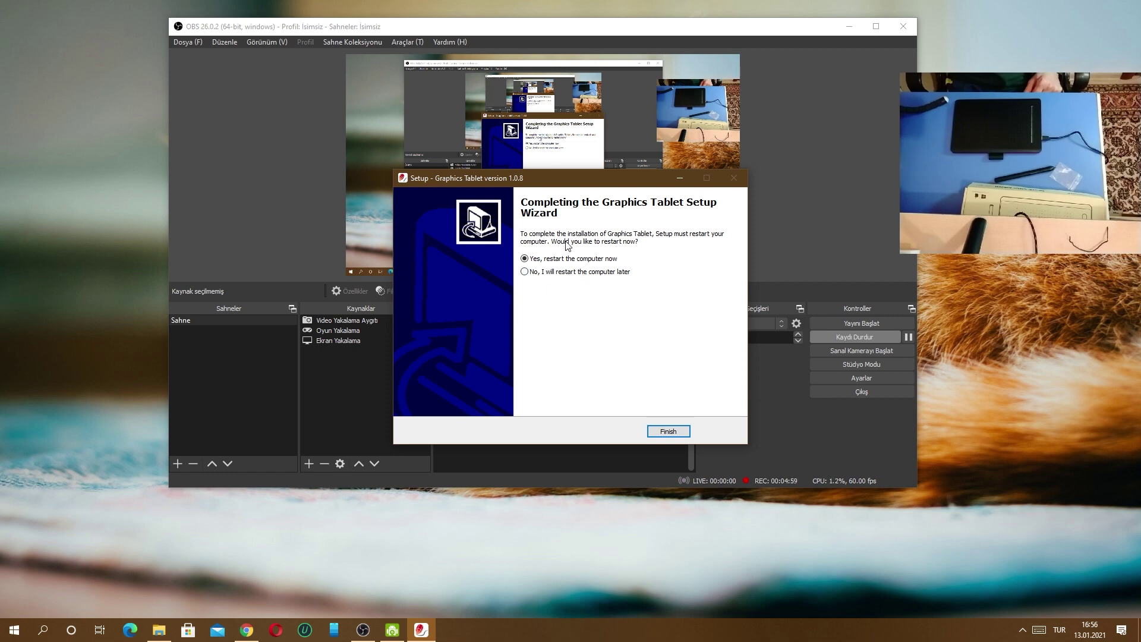
click(584, 272)
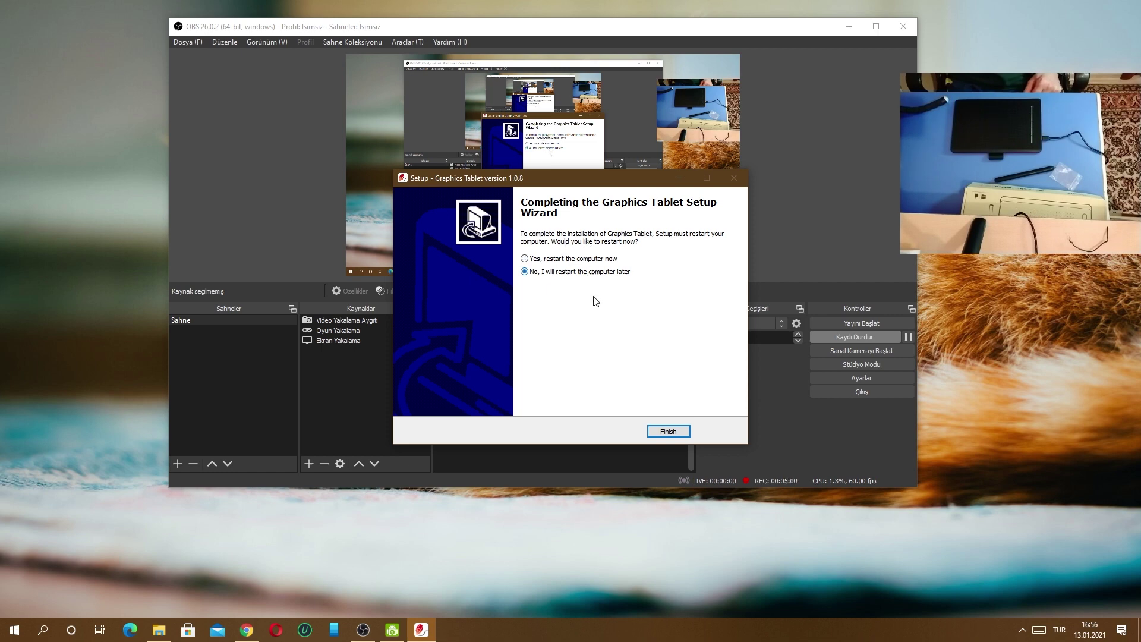
click(667, 432)
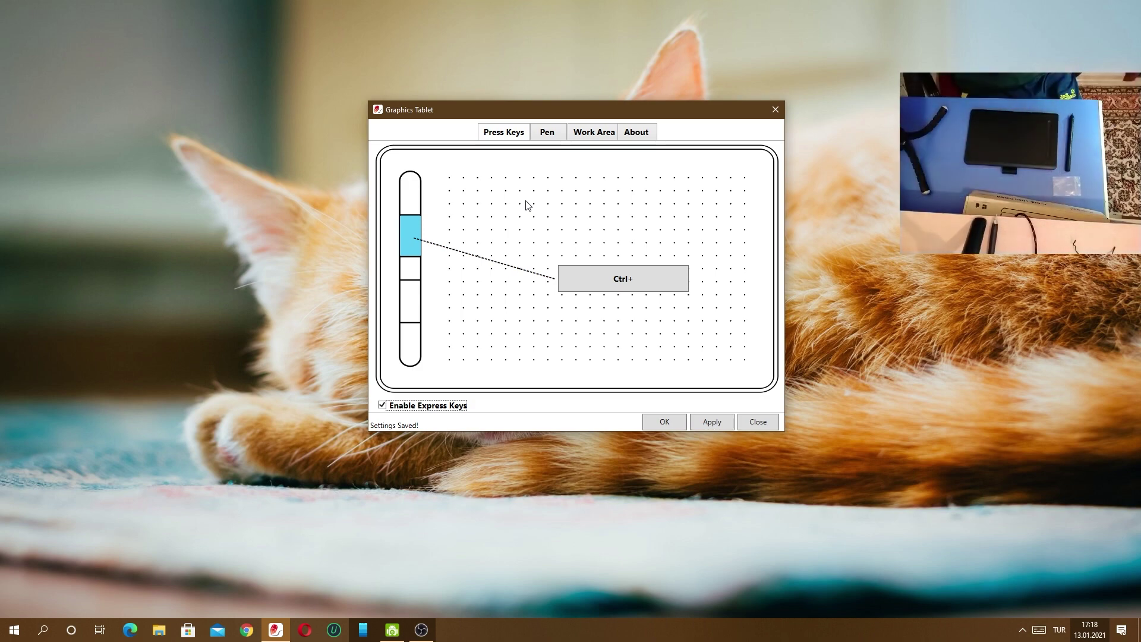
- Examine the Universal Serial Bus controllers (Evrensel Seri Veri Yolu denetleyicileri) in Device Manager and close it
key(super)
text(a)
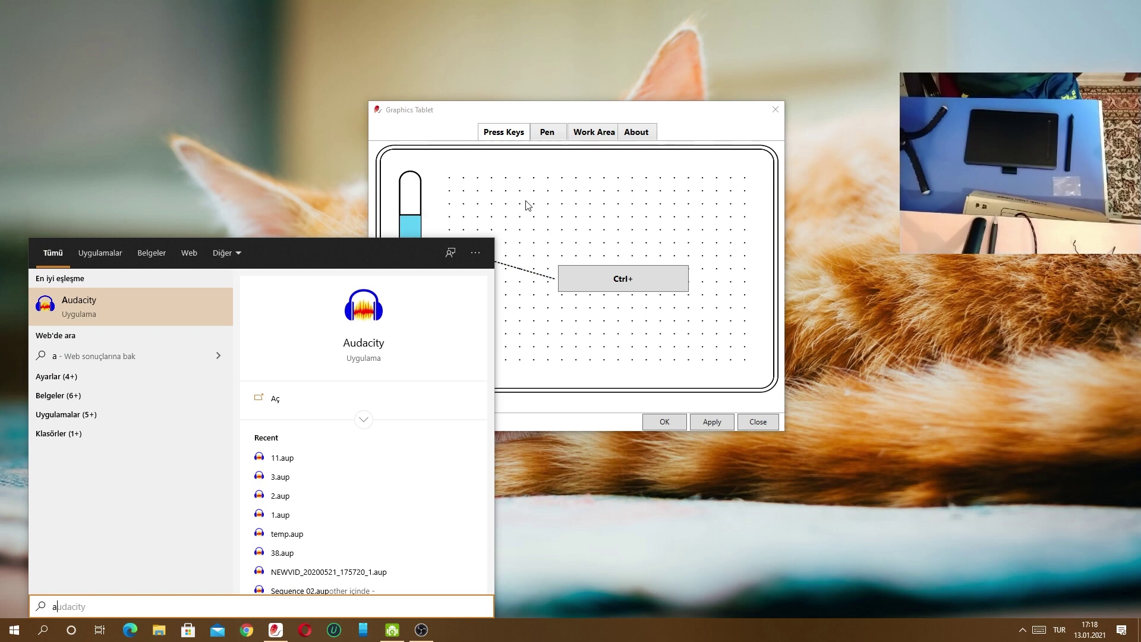
text(yg)
key(Return)
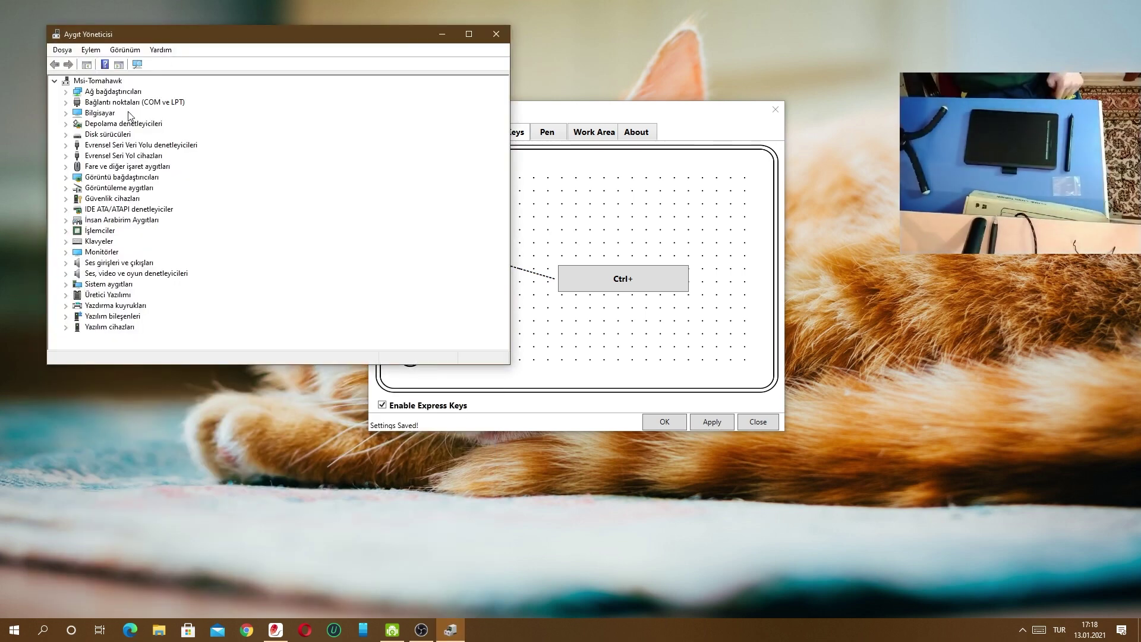
click(66, 145)
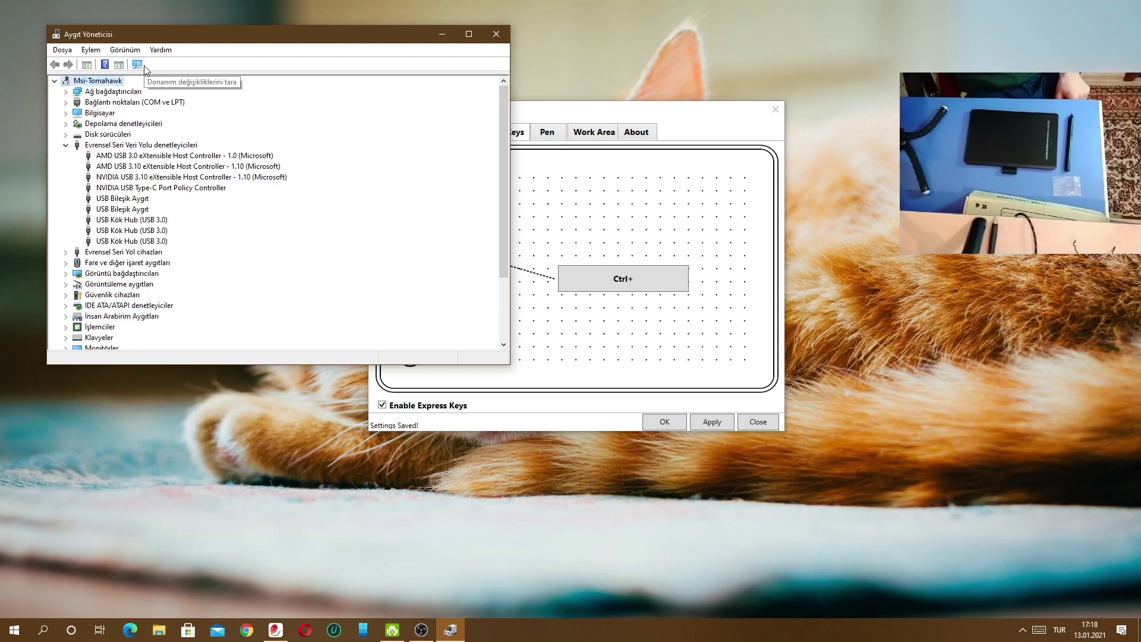
click(496, 34)
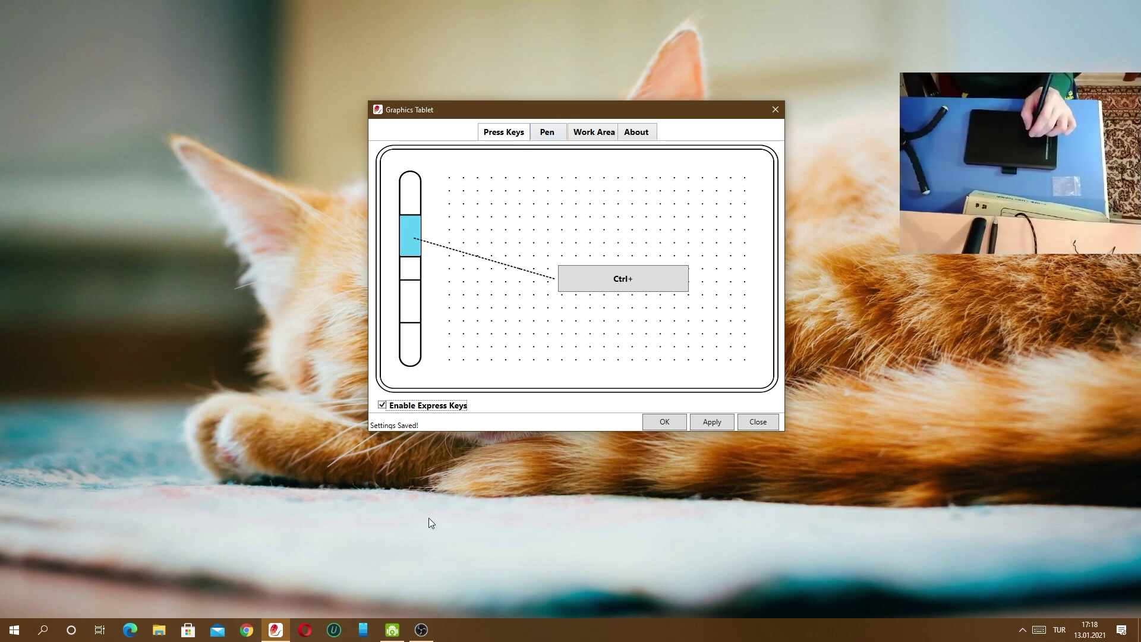
- Assign the Ctrl + P hotkey to the tablet's second express key
click(612, 277)
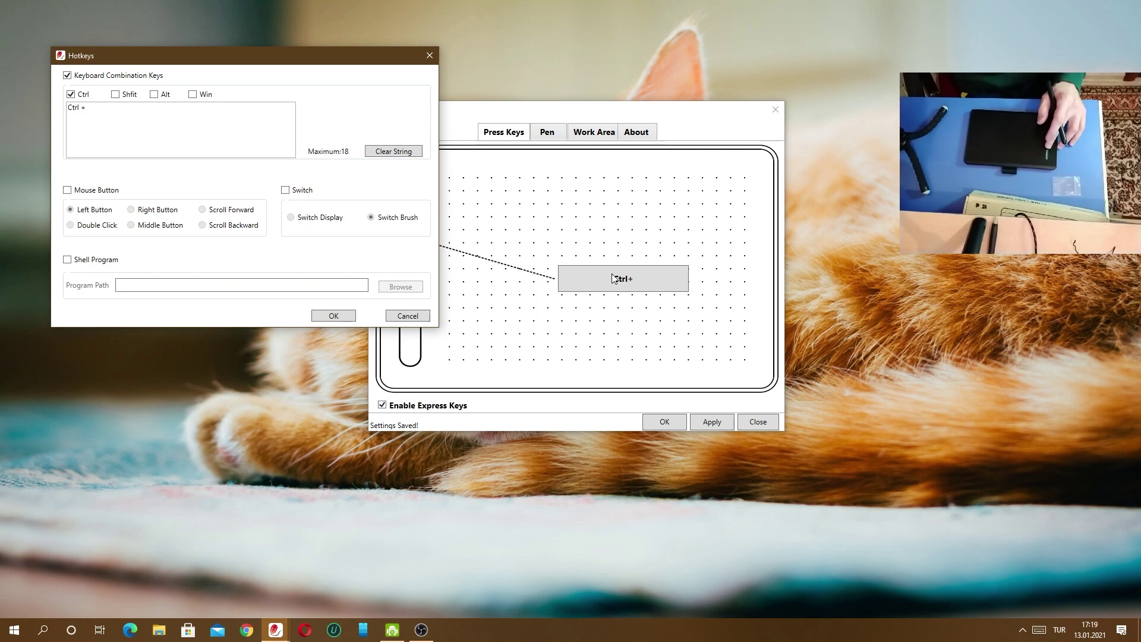
click(113, 108)
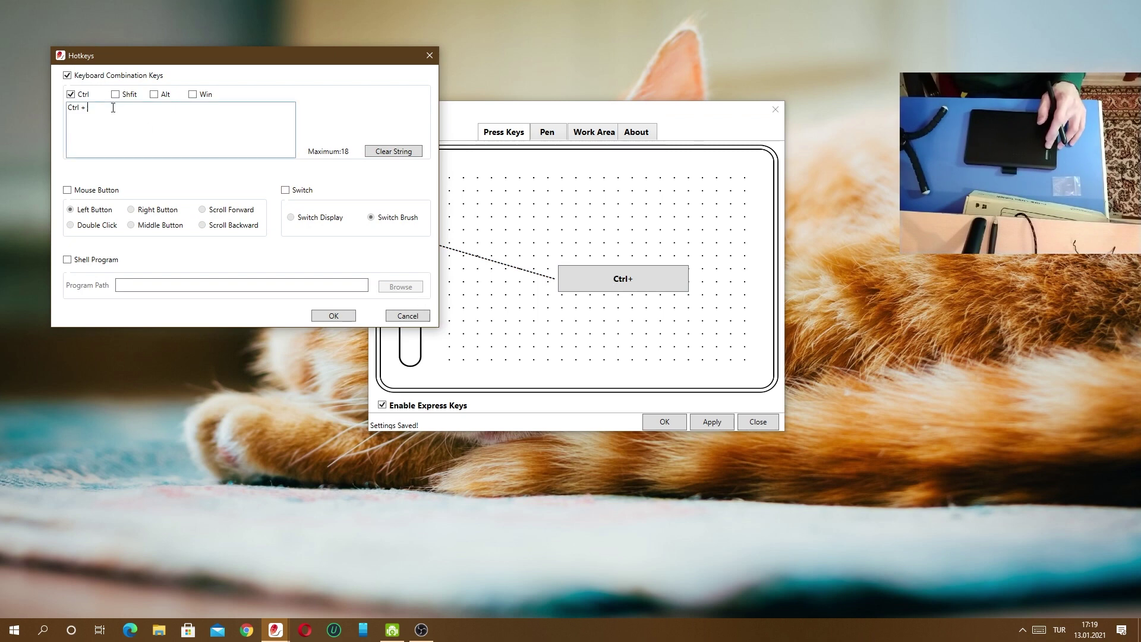
key(p)
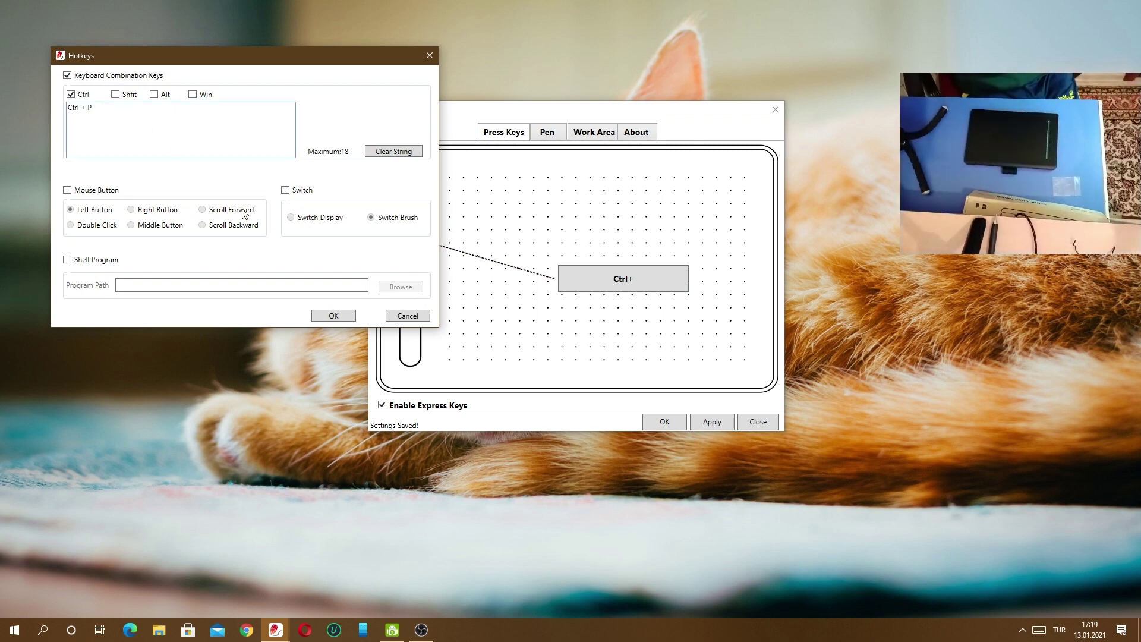
click(329, 315)
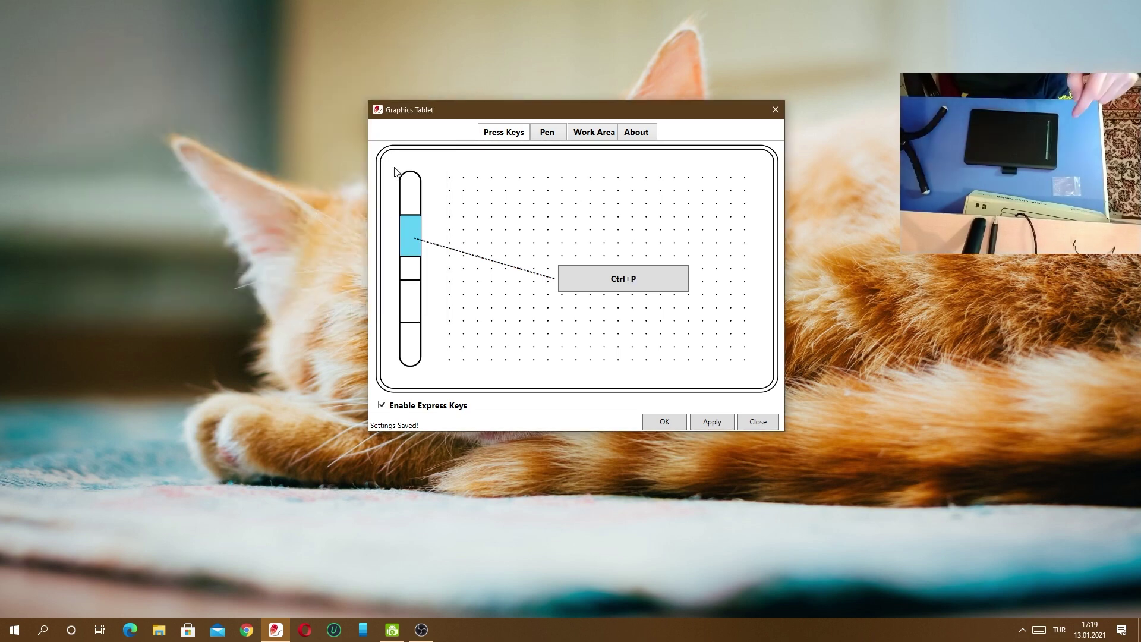
- Review the hotkey options of the tablet's first express key, keeping its Win combination
click(410, 192)
click(648, 287)
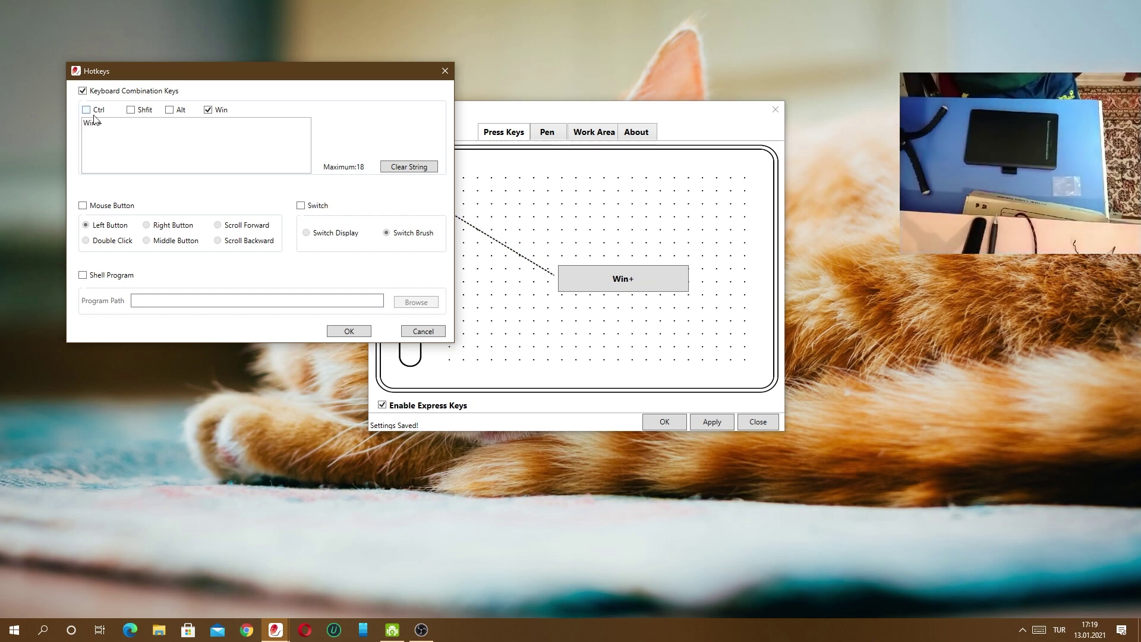
click(126, 128)
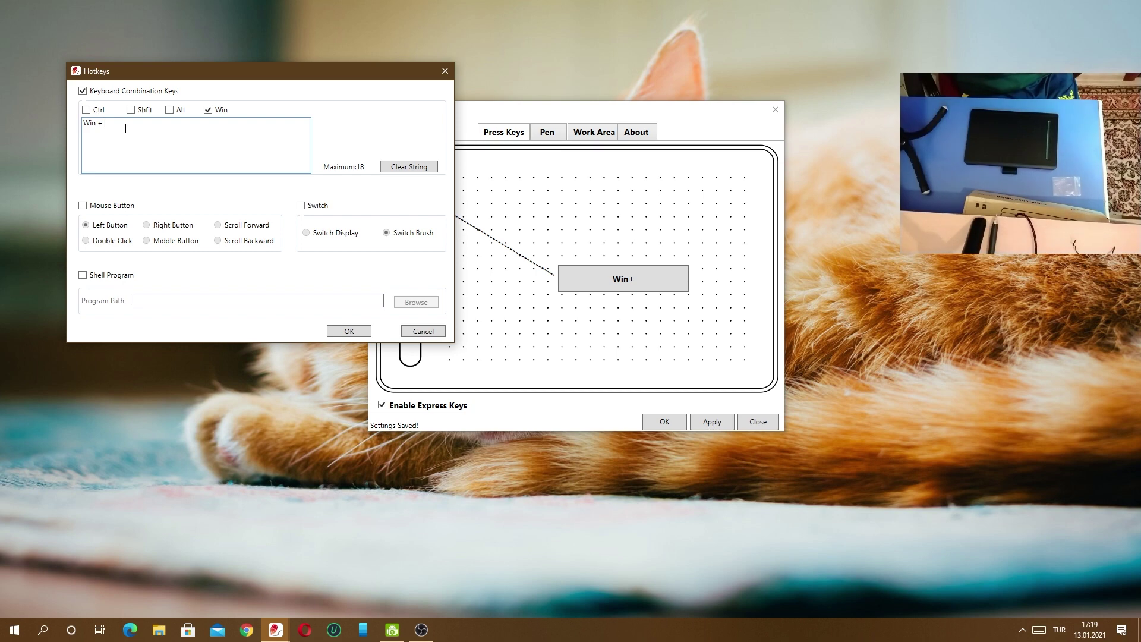
click(358, 331)
- Check the third express key's assignment and assign the Alt + Y hotkey to the fourth express key
click(412, 270)
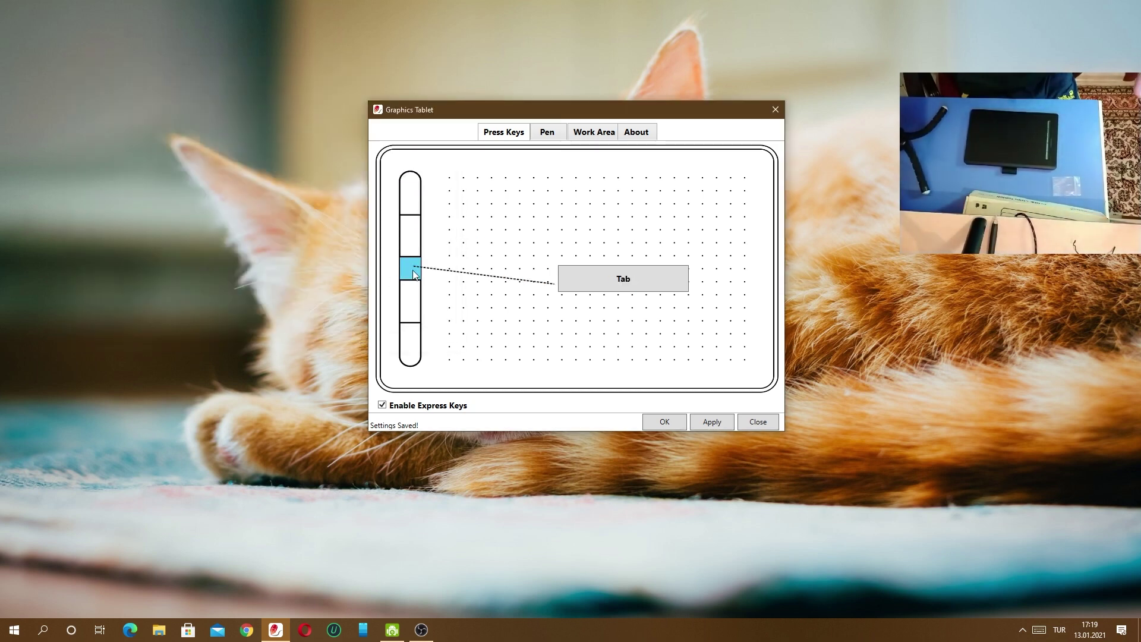
click(415, 303)
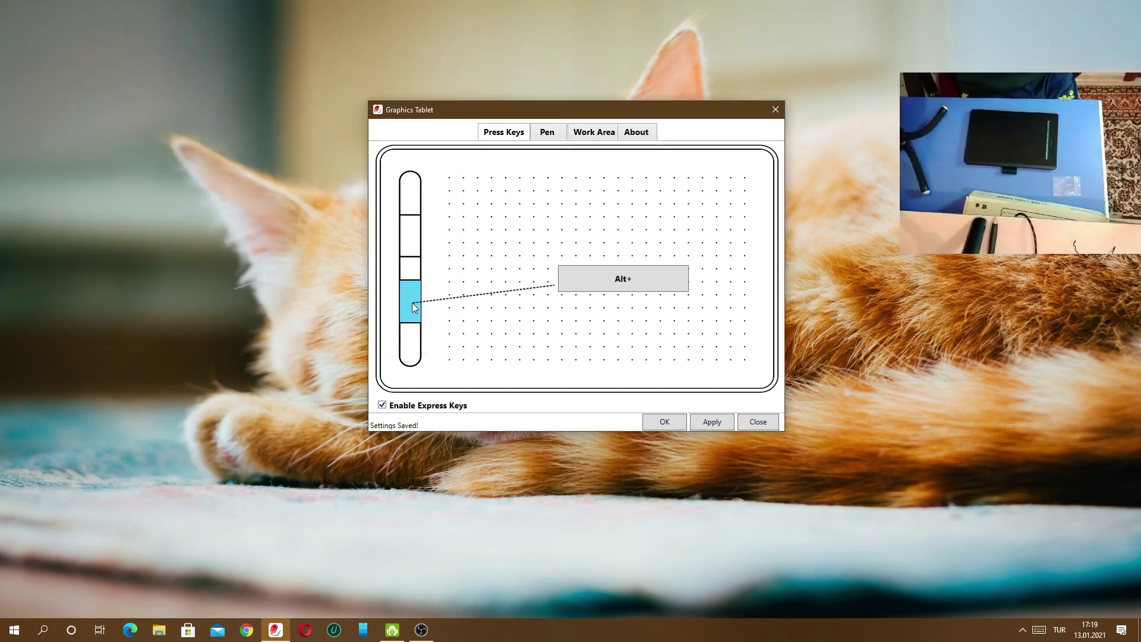
click(604, 277)
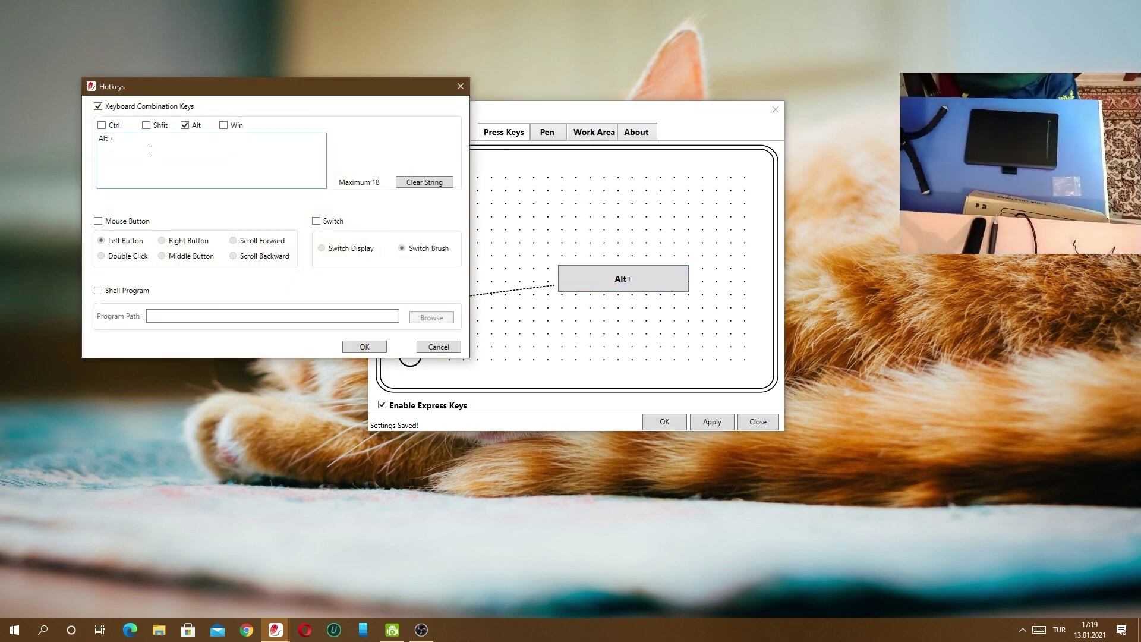
text(y)
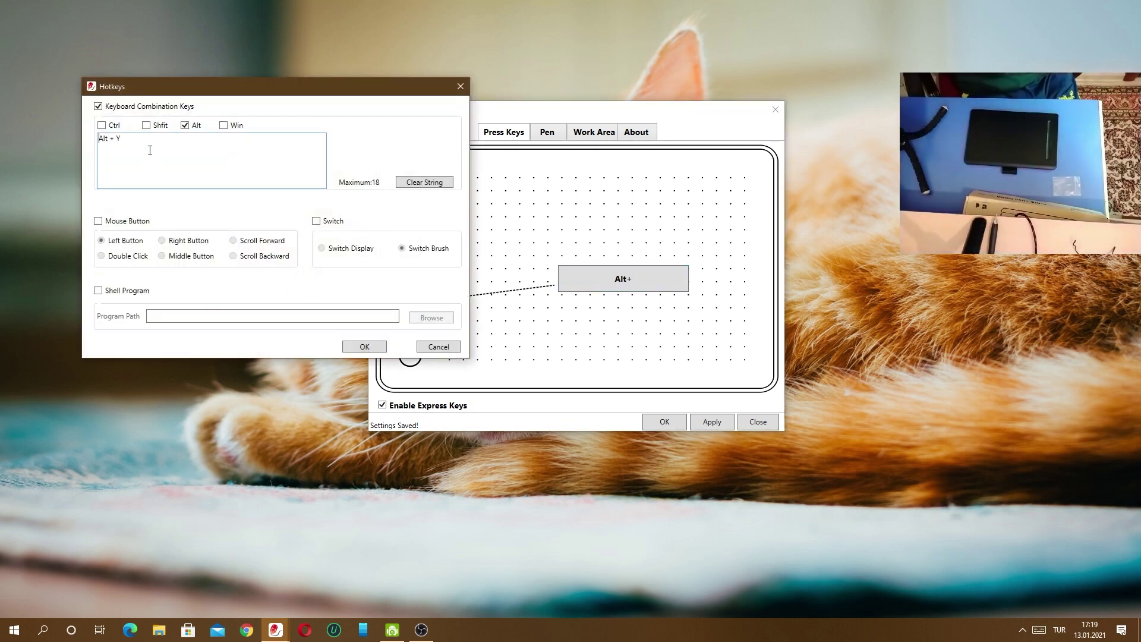
click(365, 346)
- Assign the Shift + 7 hotkey to the tablet's fifth express key
click(401, 344)
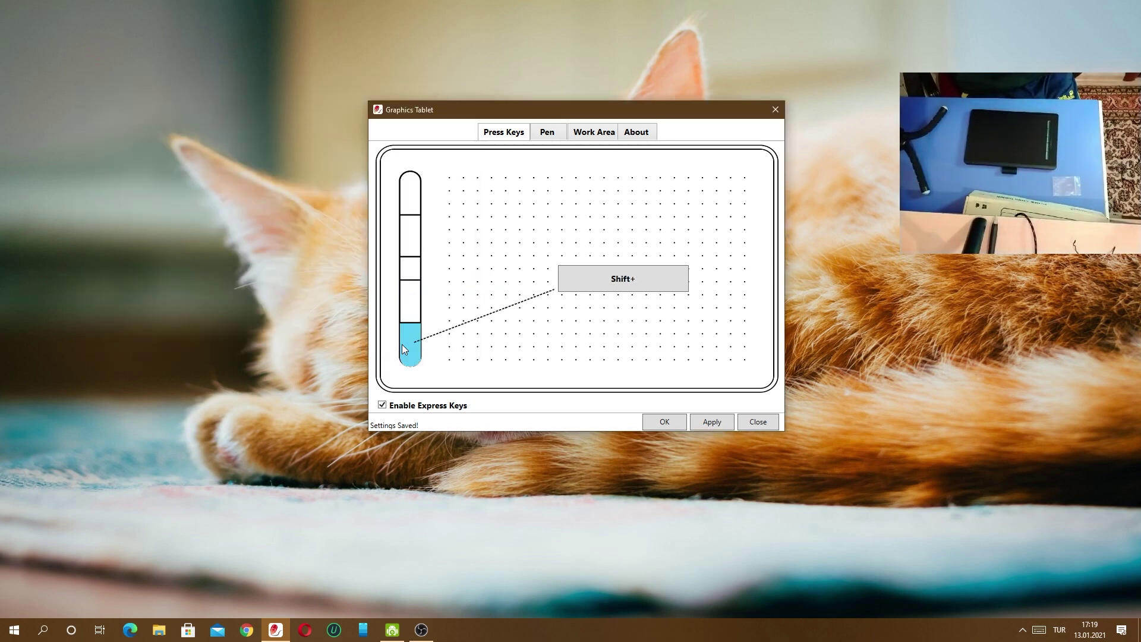
click(619, 280)
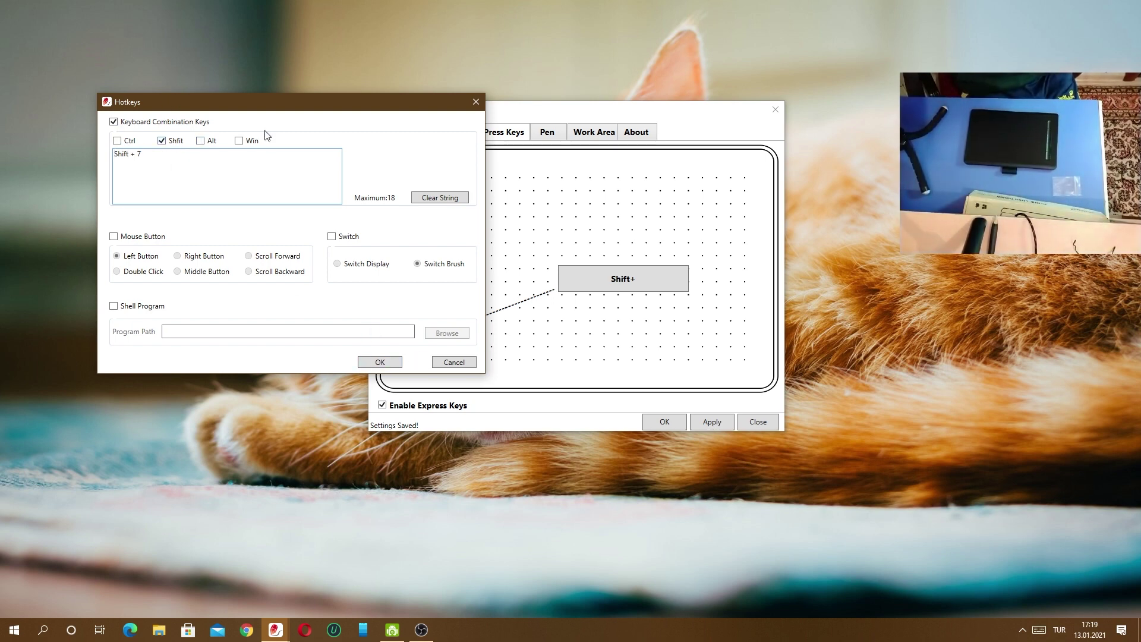
click(380, 362)
- Review the pen settings and set the tablet's work area to Full Area
click(544, 134)
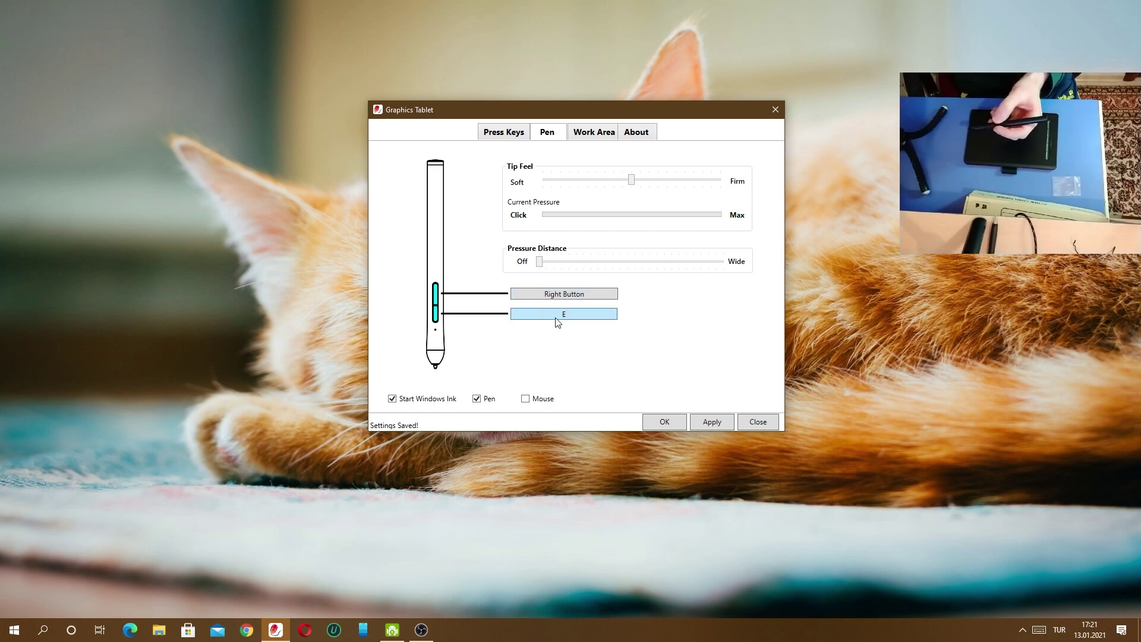
click(594, 133)
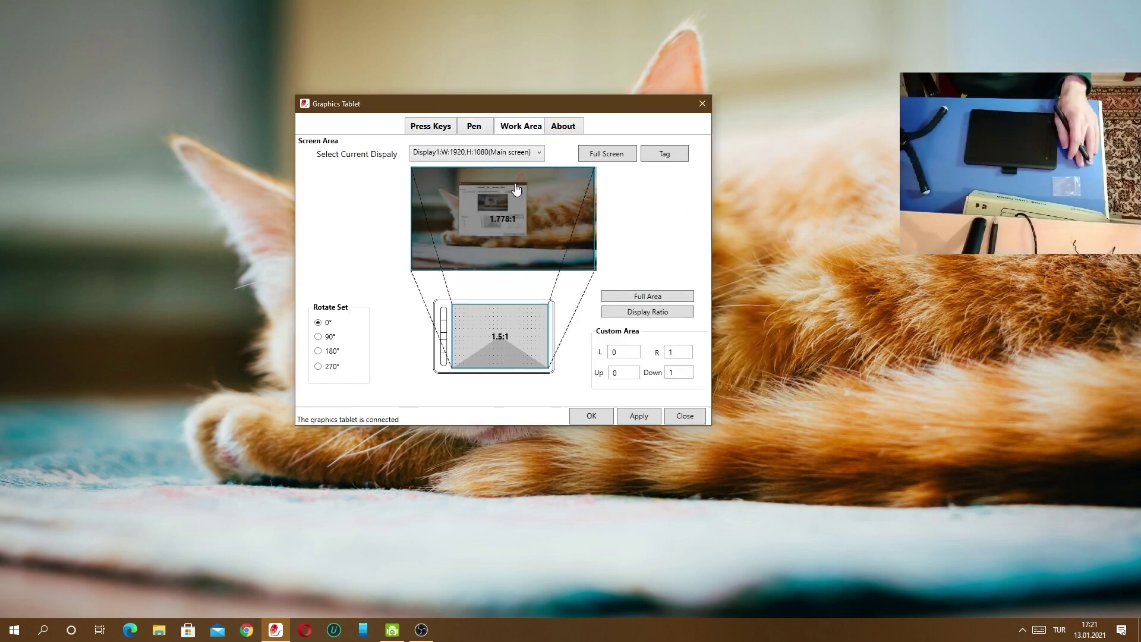
mouse_move(520, 221)
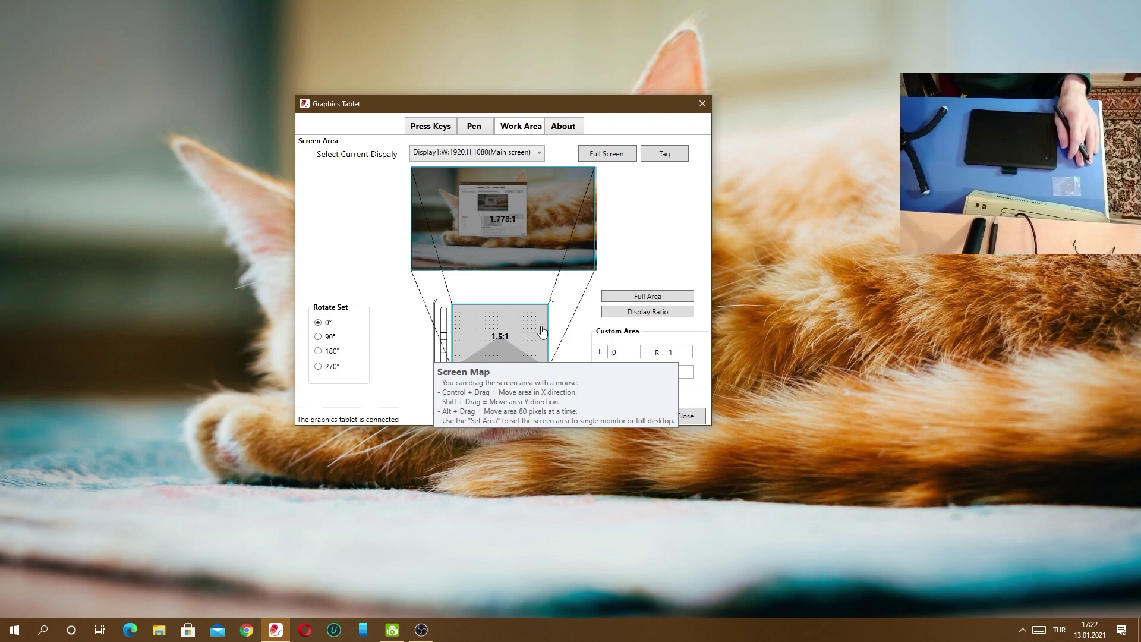
click(651, 297)
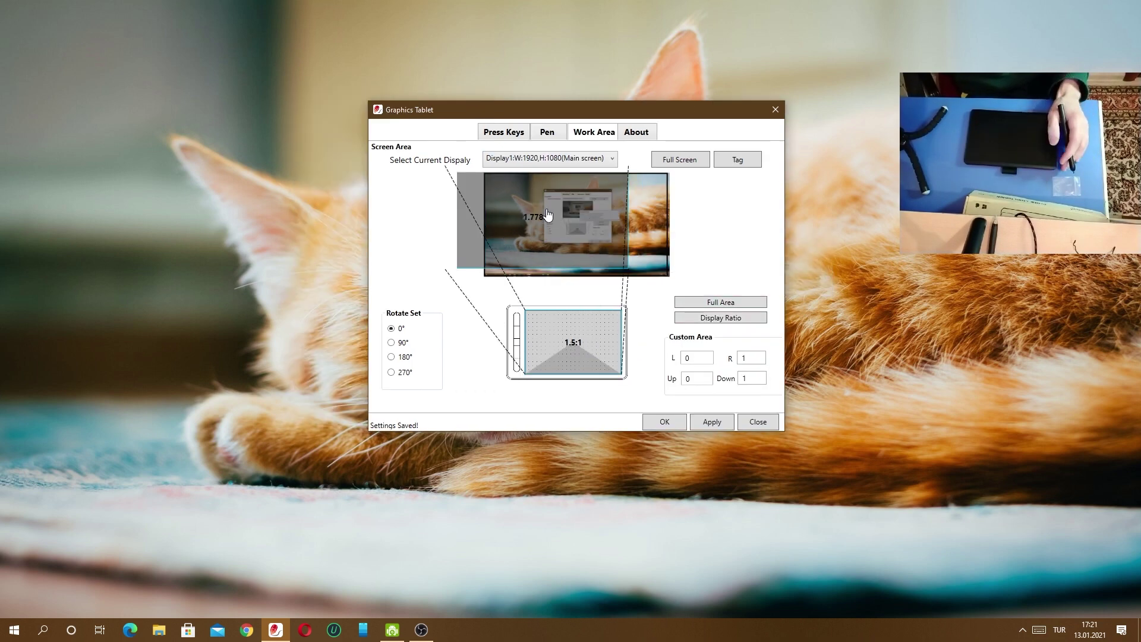
- Move the mapped screen area within the work area's display preview and confirm the tablet settings
drag(548, 214, 586, 223)
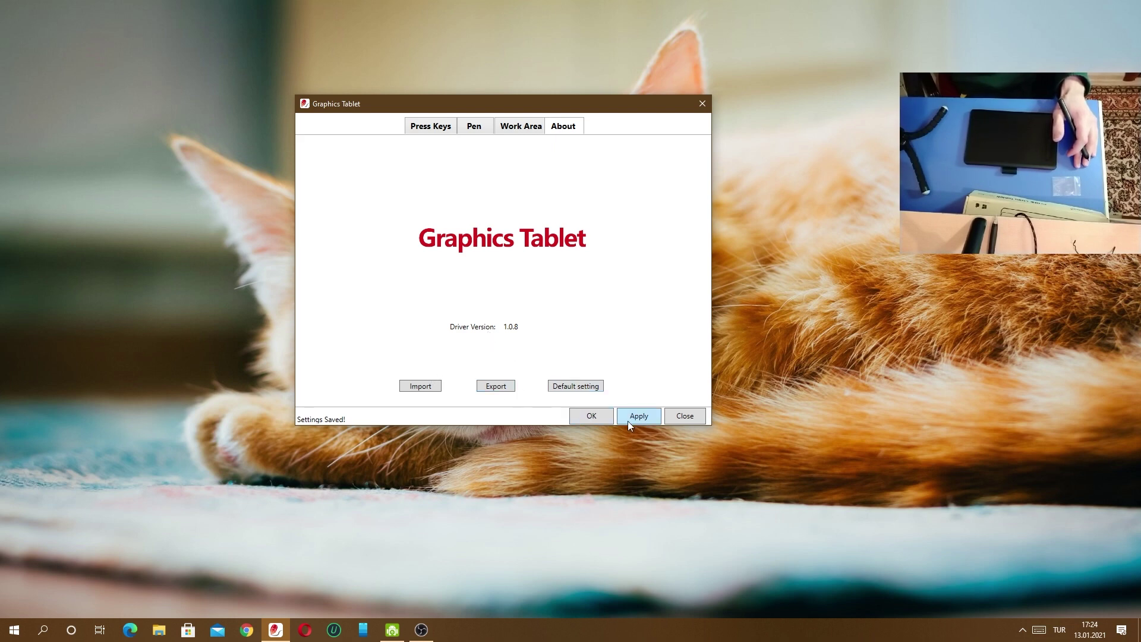
click(605, 419)
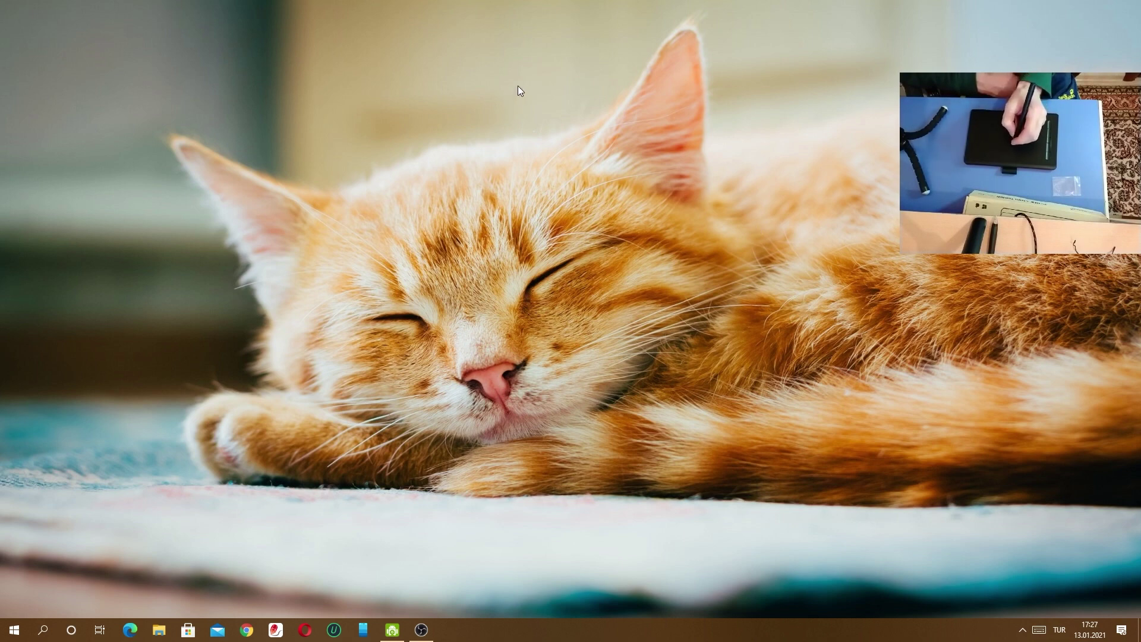
- Test the pen's right-button function at several spots on the desktop and refresh the desktop
right_click(599, 63)
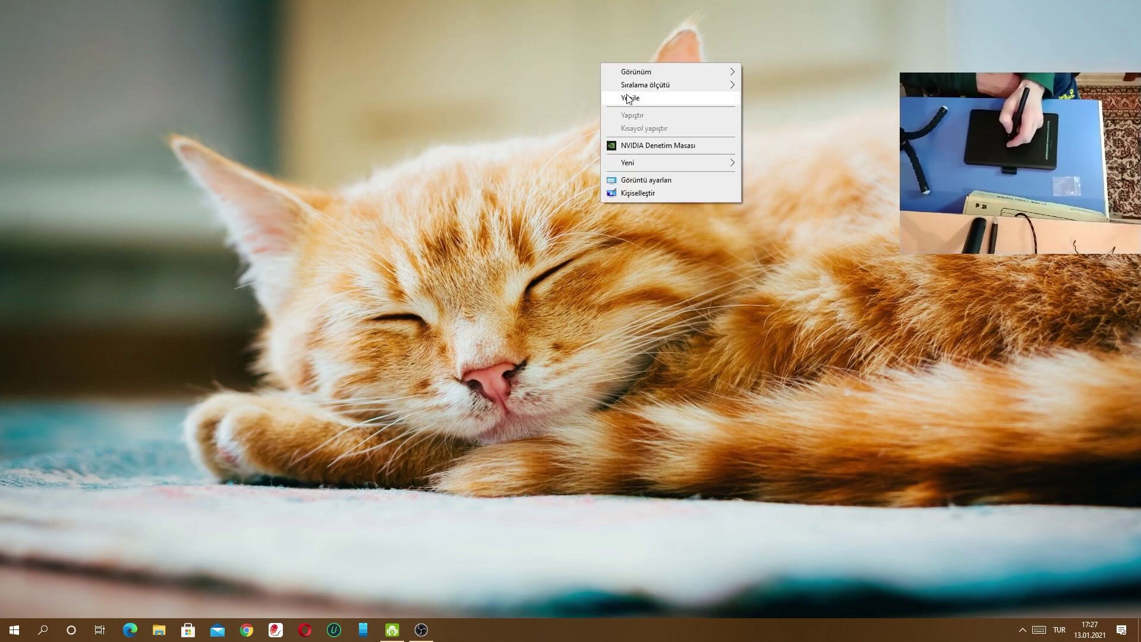
right_click(584, 96)
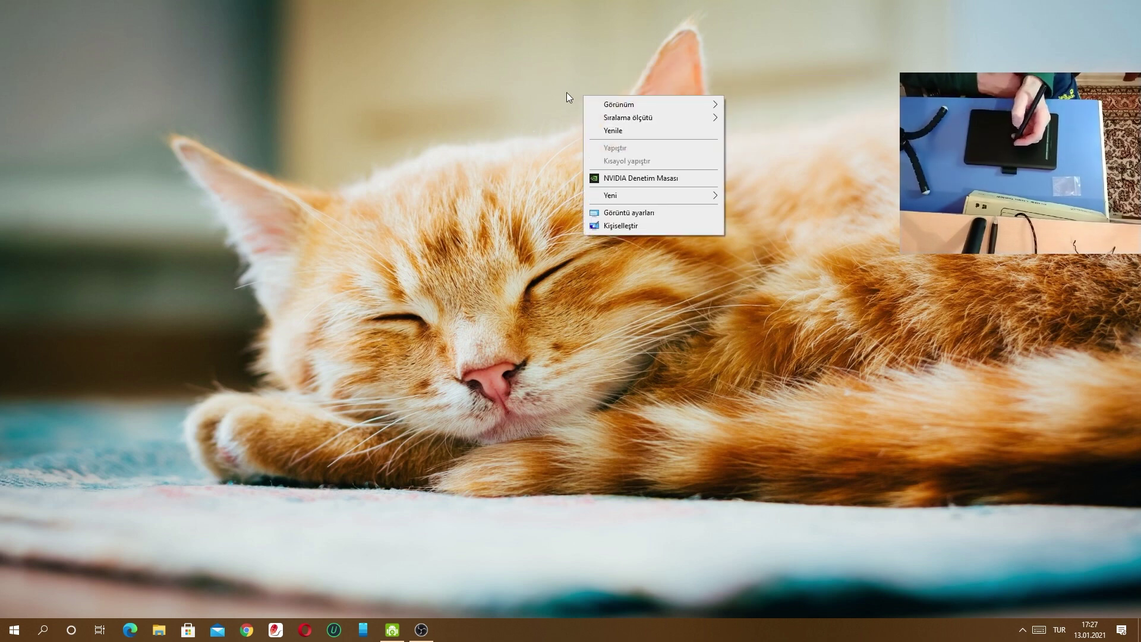
right_click(519, 110)
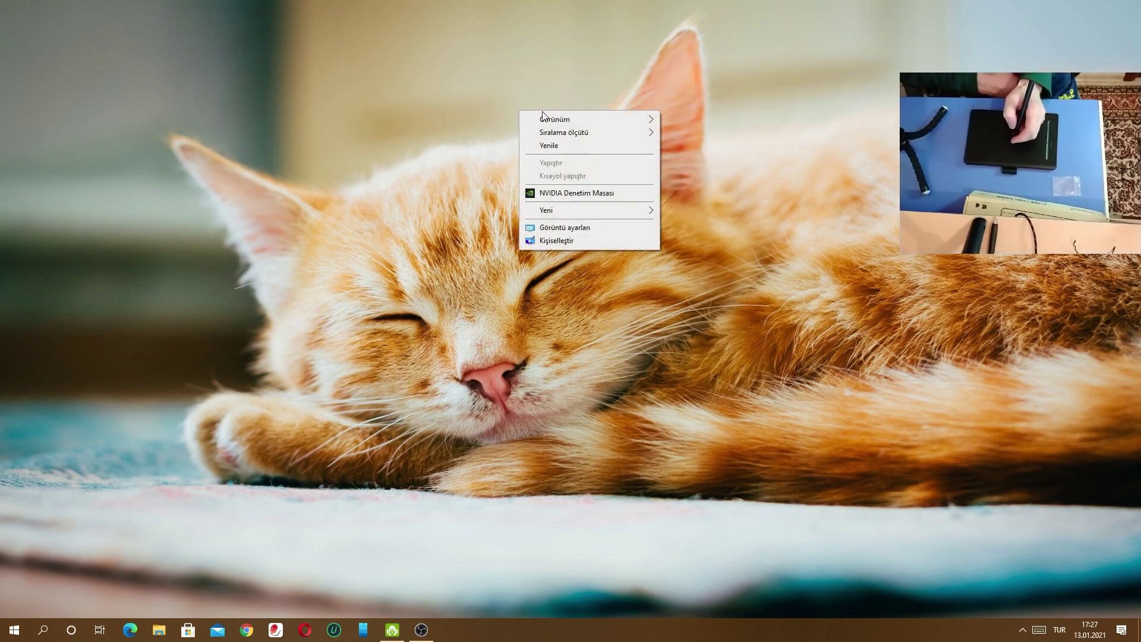
click(566, 148)
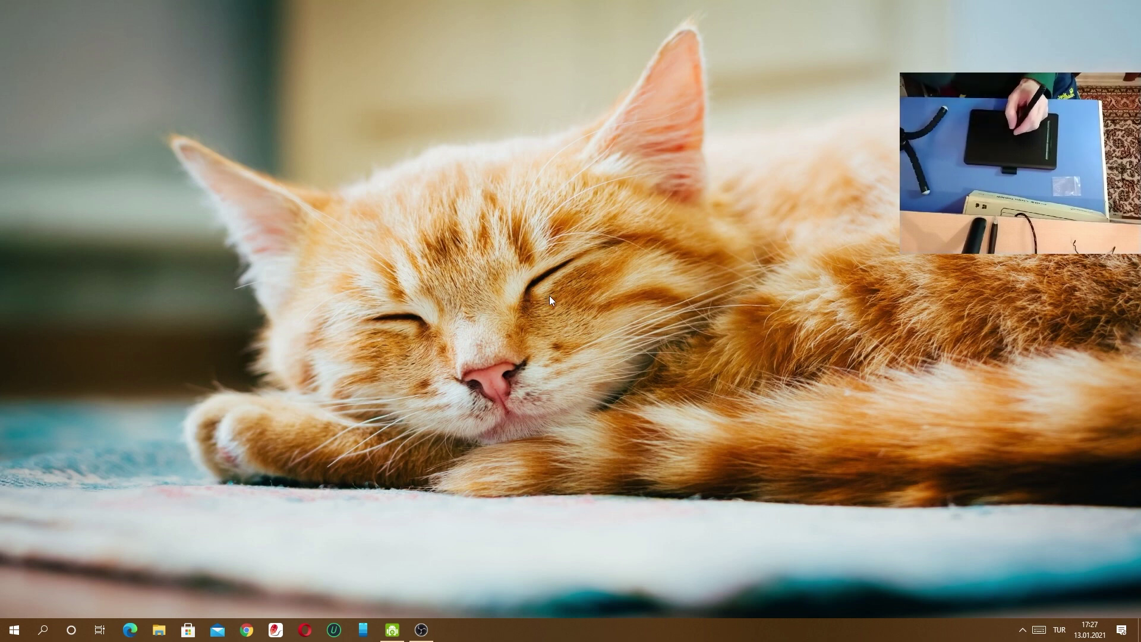
- Open Paint and draw a freehand black looping curve across the middle of the canvas
key(super)
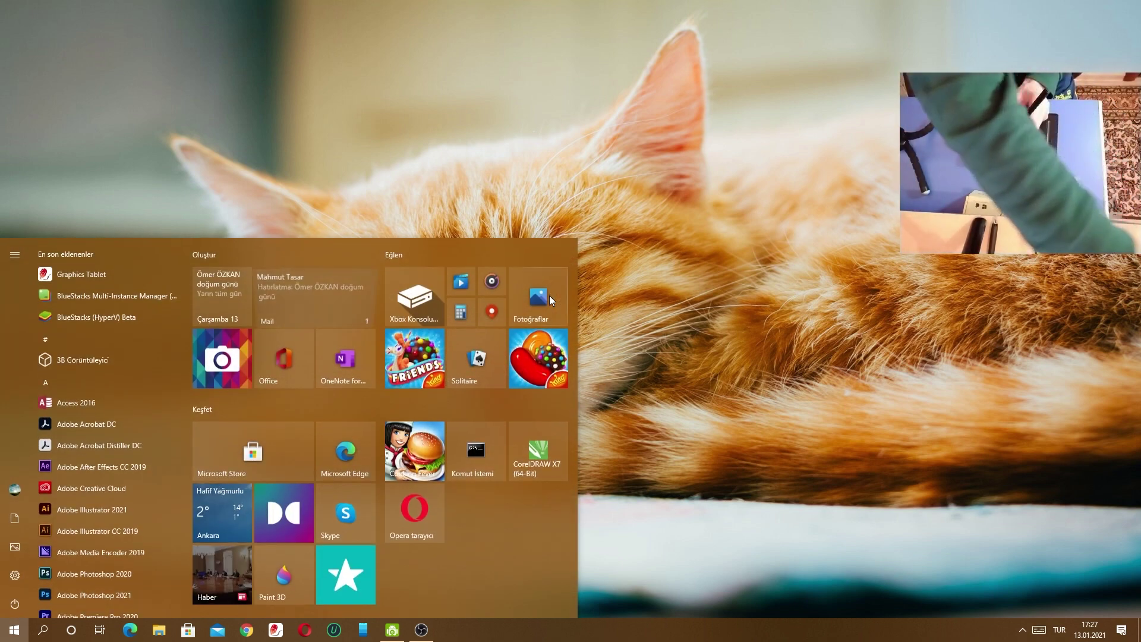
text(p)
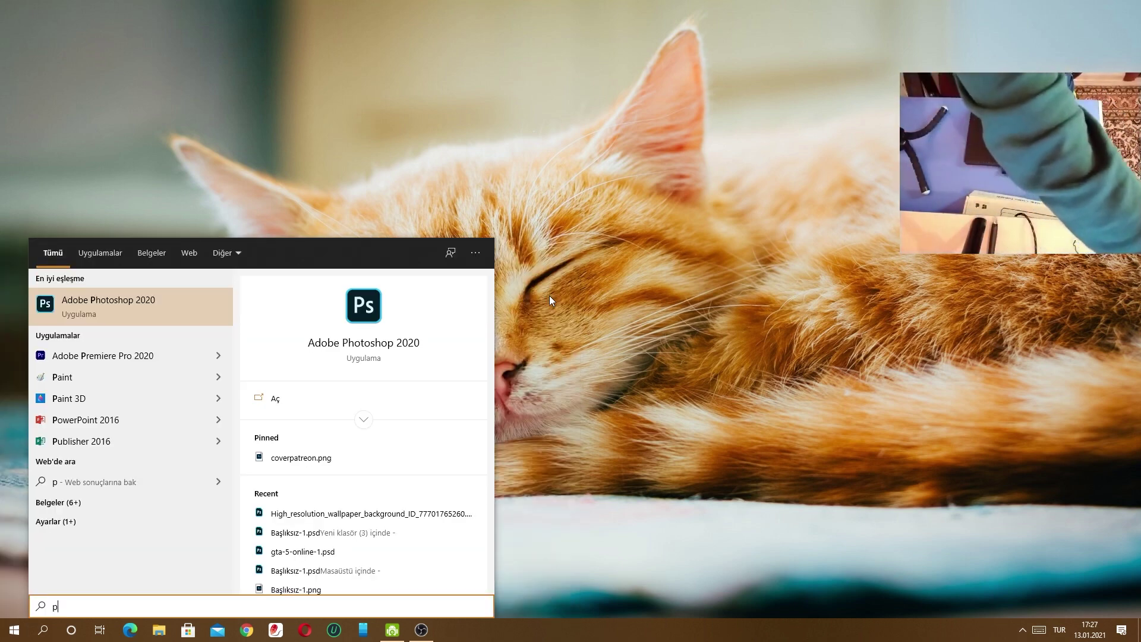
text(a)
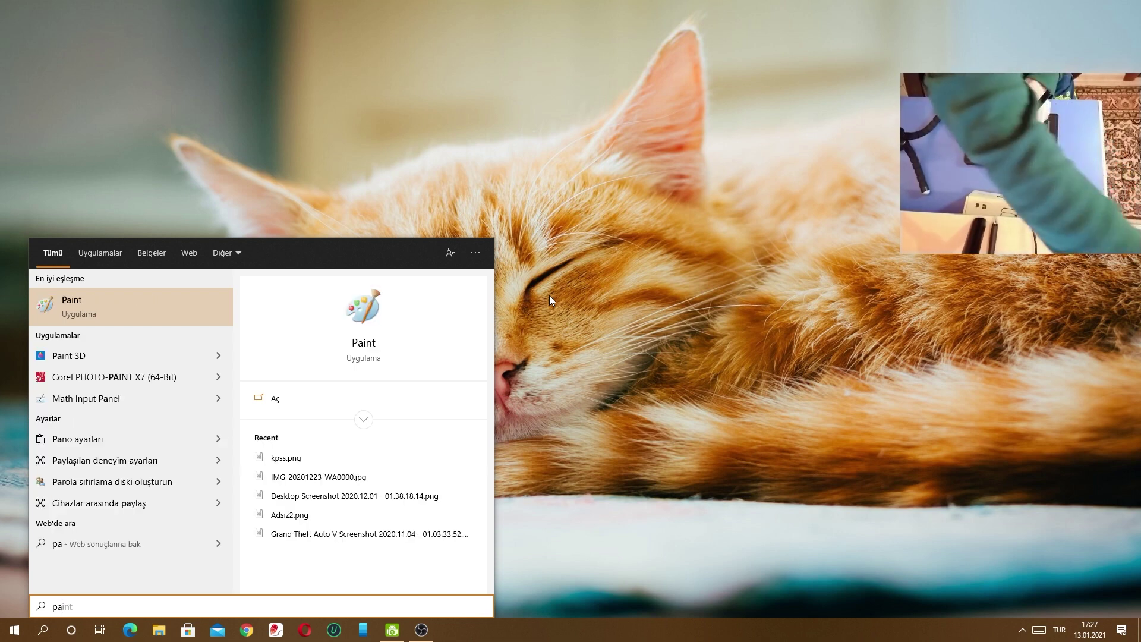
key(Return)
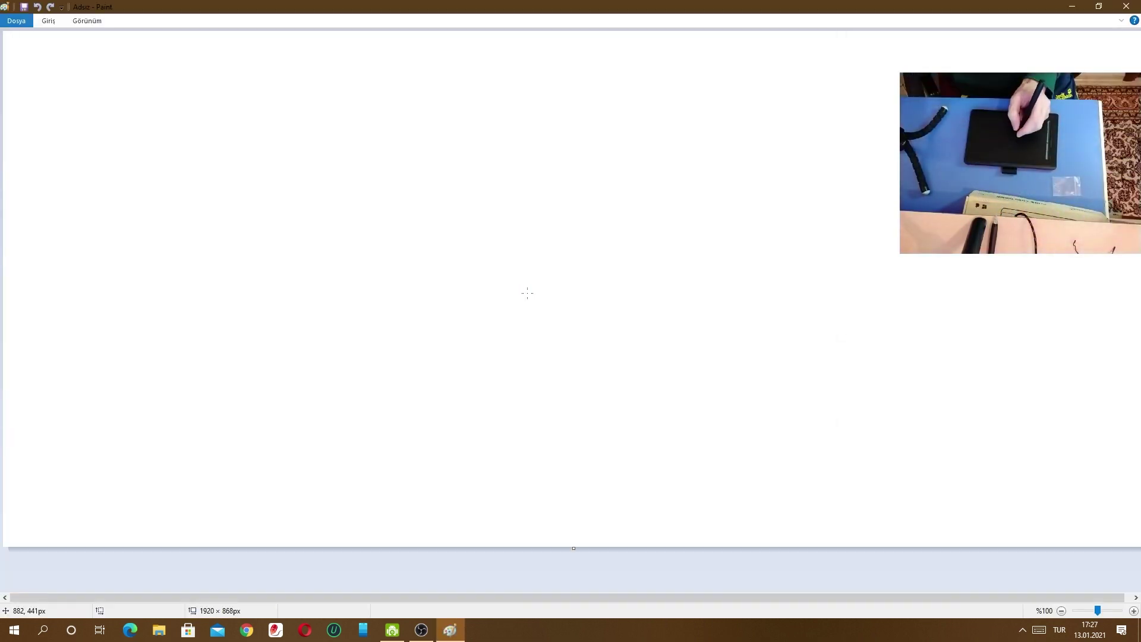
mouse_move(409, 203)
mouse_down()
mouse_move(667, 293)
mouse_move(783, 286)
mouse_move(709, 203)
mouse_move(509, 236)
mouse_move(550, 237)
mouse_up()
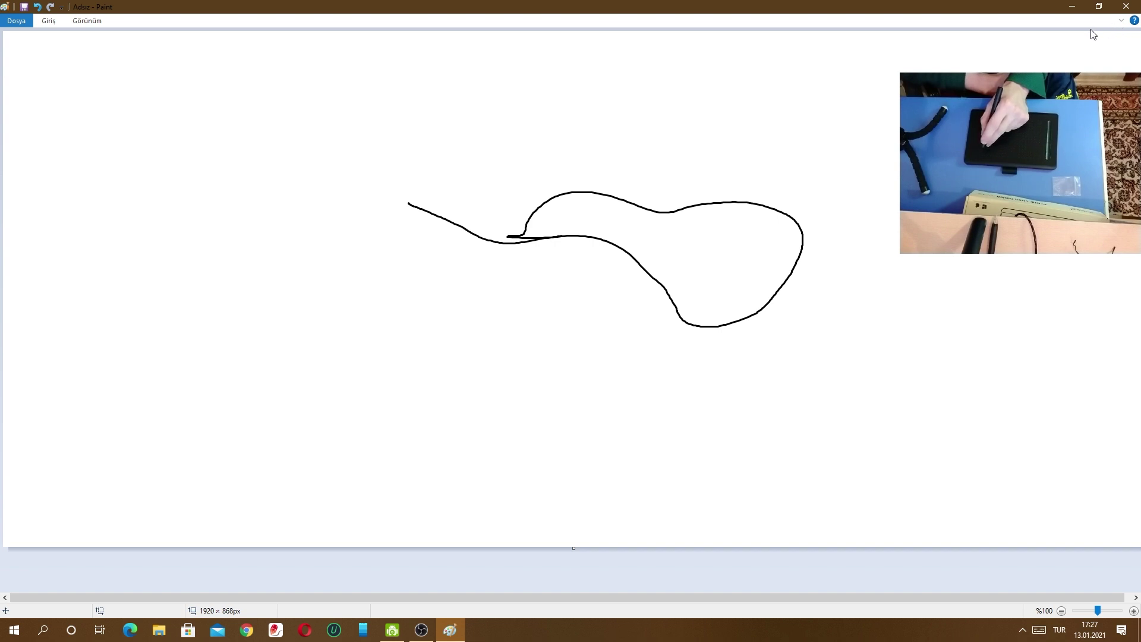
- Show Paint's drawing tools, choose lime green and draw freehand test strokes all over the canvas around the black curve
click(1122, 20)
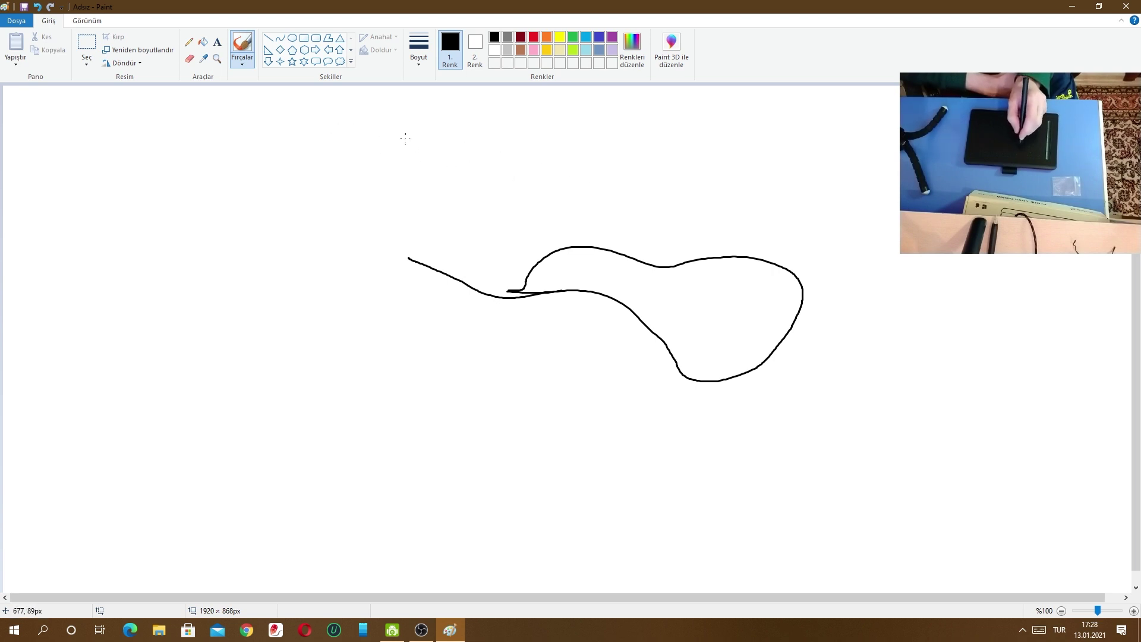
click(573, 50)
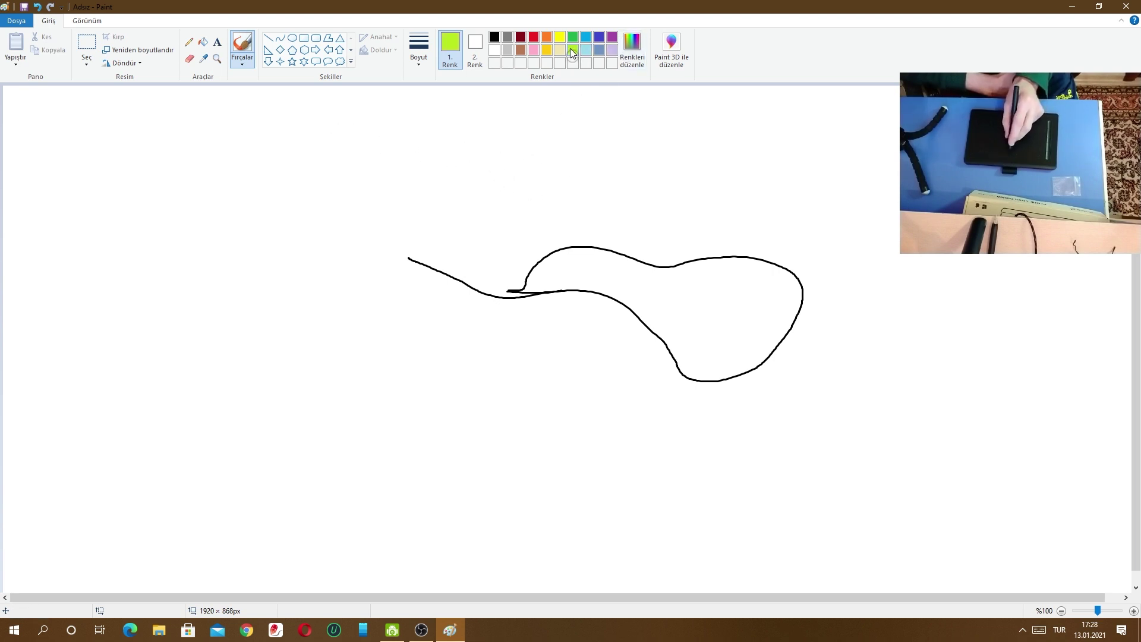
mouse_move(523, 203)
mouse_down()
mouse_move(400, 223)
mouse_move(320, 278)
mouse_move(314, 392)
mouse_move(428, 440)
mouse_move(598, 455)
mouse_move(724, 429)
mouse_move(853, 344)
mouse_move(660, 153)
mouse_move(423, 186)
mouse_move(211, 241)
mouse_move(185, 270)
mouse_move(176, 310)
mouse_up()
drag(178, 364, 150, 382)
mouse_move(113, 378)
mouse_down()
mouse_move(194, 246)
mouse_move(382, 156)
mouse_move(547, 307)
mouse_move(721, 494)
mouse_up()
drag(751, 484, 895, 518)
mouse_move(902, 475)
mouse_down()
mouse_move(961, 416)
mouse_move(1029, 384)
mouse_move(621, 363)
mouse_up()
mouse_move(559, 357)
mouse_down()
mouse_move(500, 354)
mouse_move(413, 418)
mouse_up()
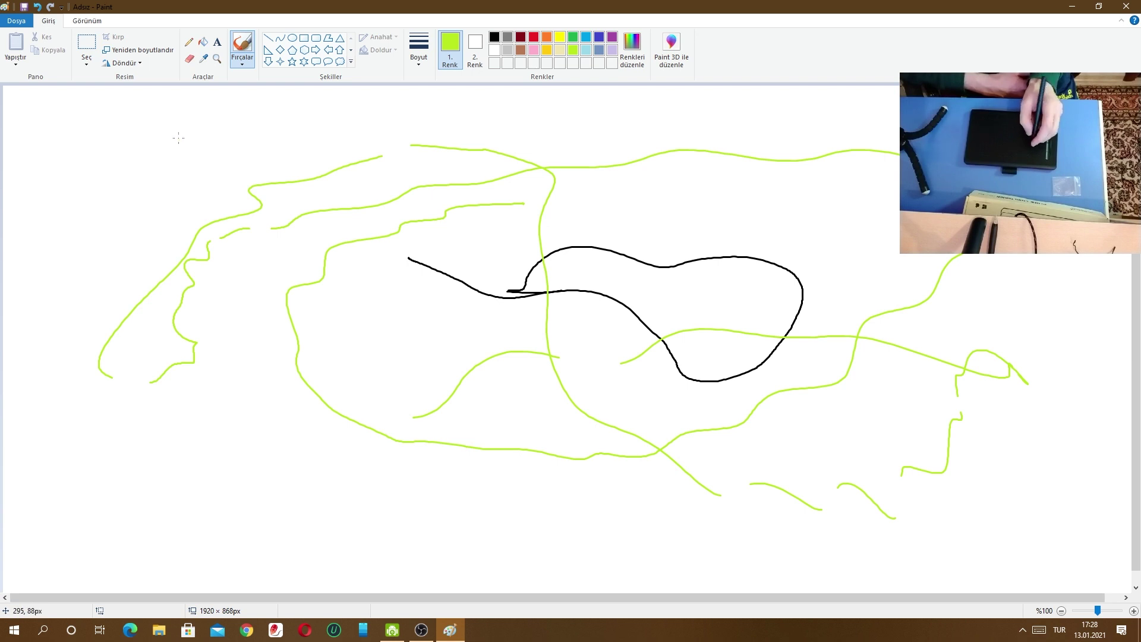
mouse_move(510, 202)
mouse_down()
mouse_move(569, 290)
mouse_move(663, 290)
mouse_move(871, 160)
mouse_up()
drag(730, 169, 868, 115)
drag(816, 159, 856, 146)
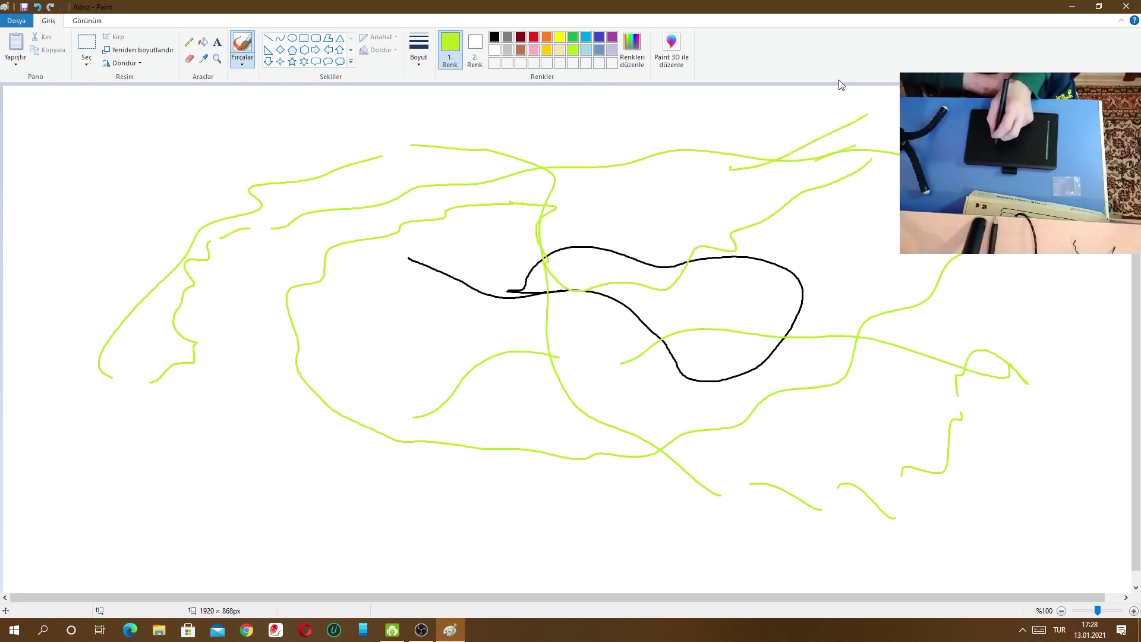
- Close Paint without saving the test drawing
click(1127, 7)
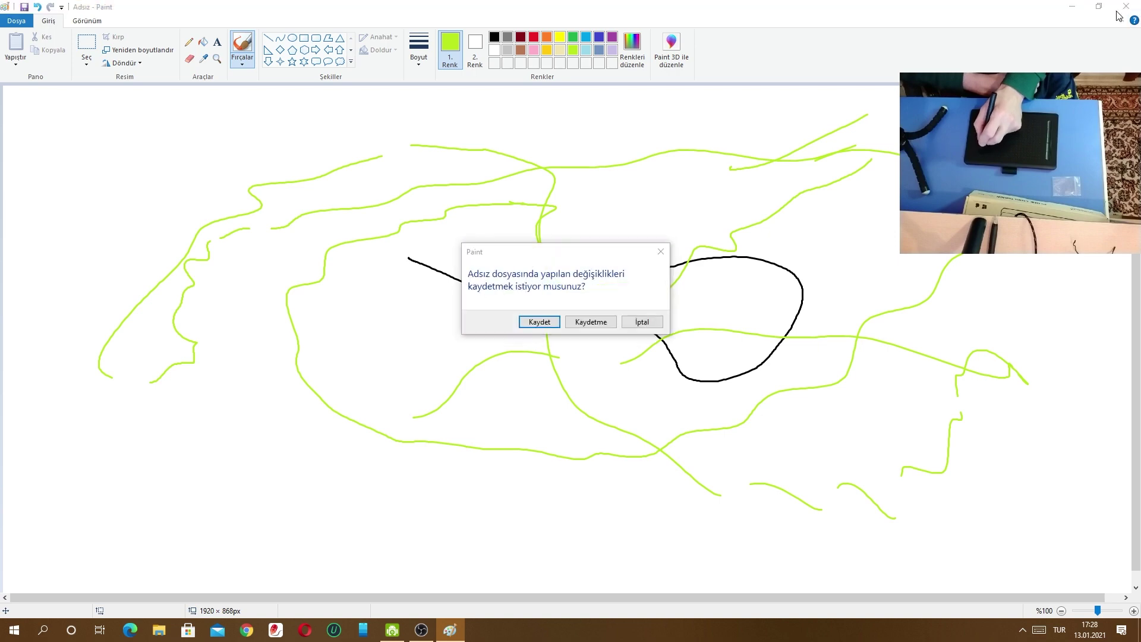
click(793, 142)
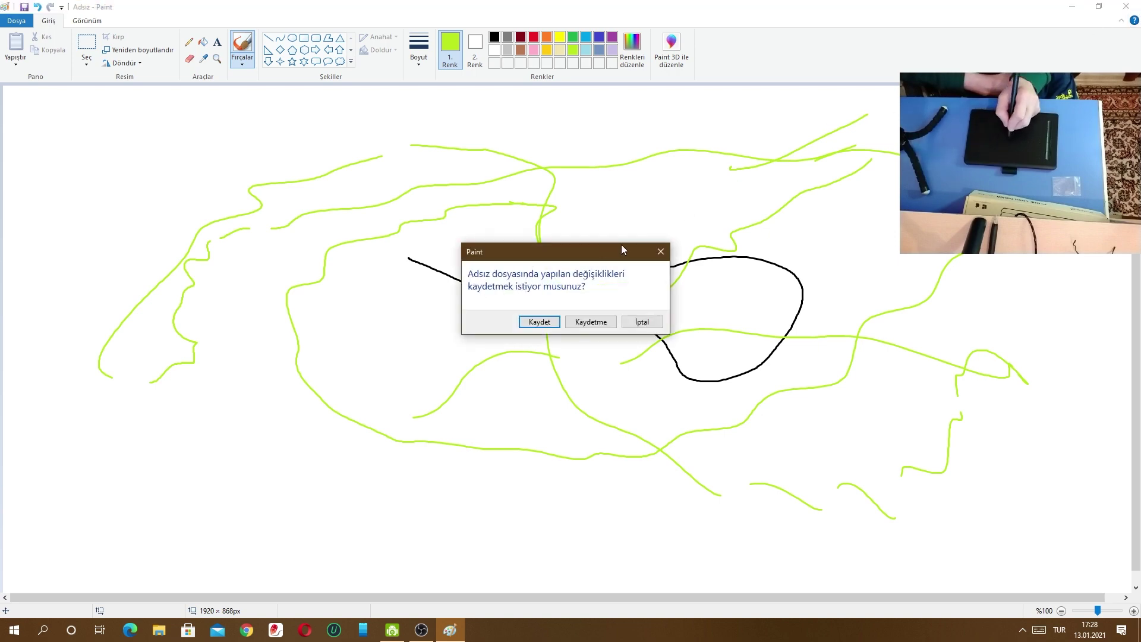
click(606, 323)
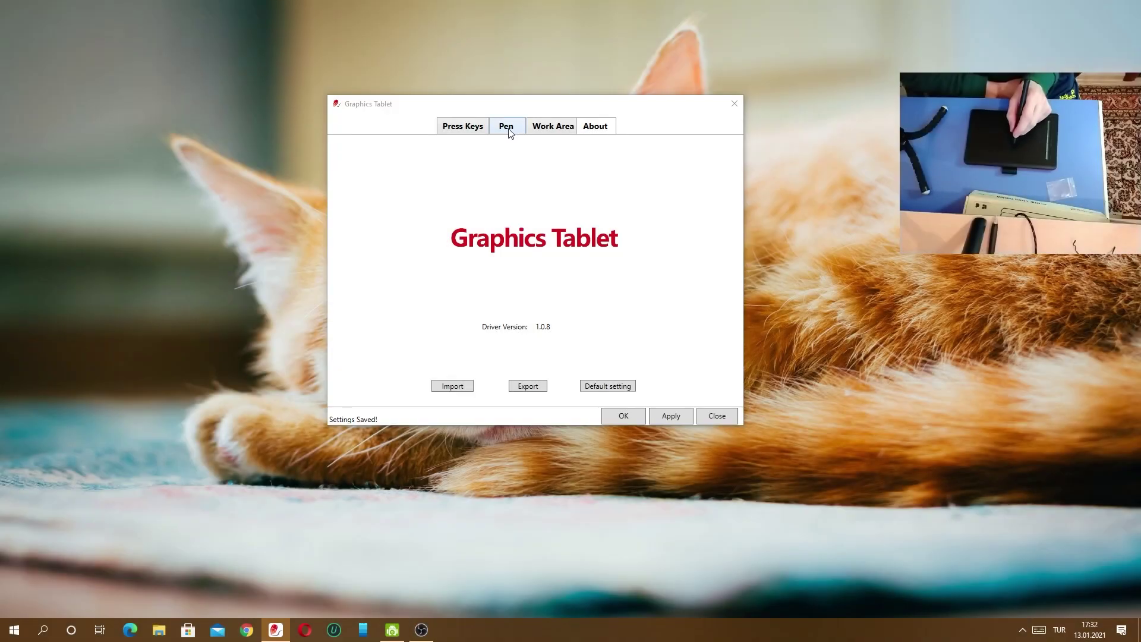
- Open the tablet driver's pen settings and test the pen tip's pressure against the current pressure gauge
click(509, 137)
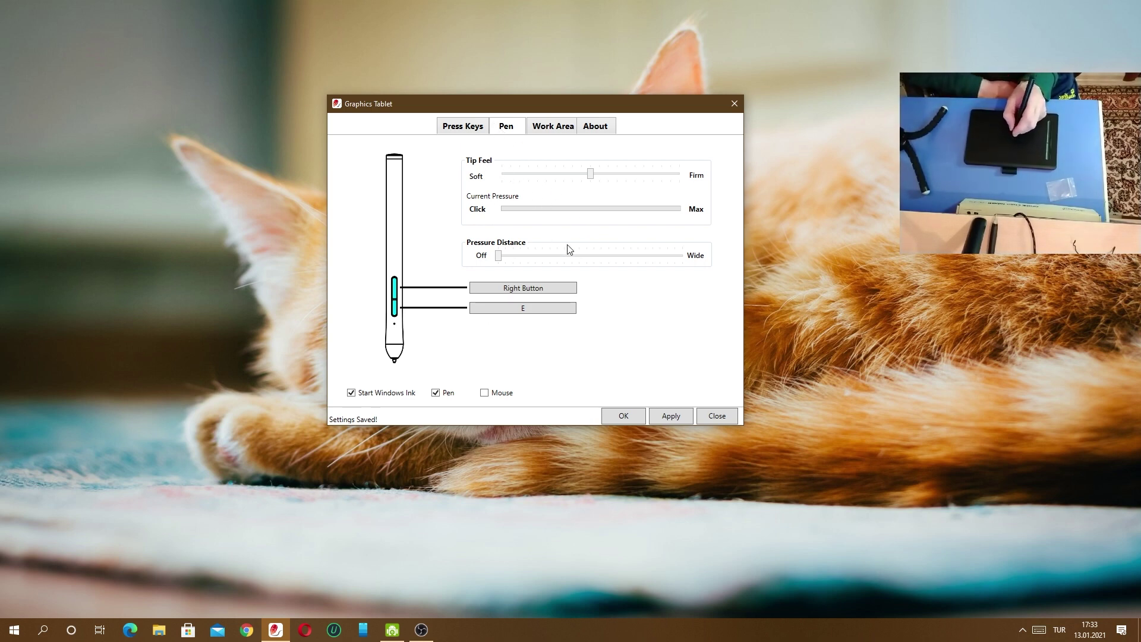
click(634, 330)
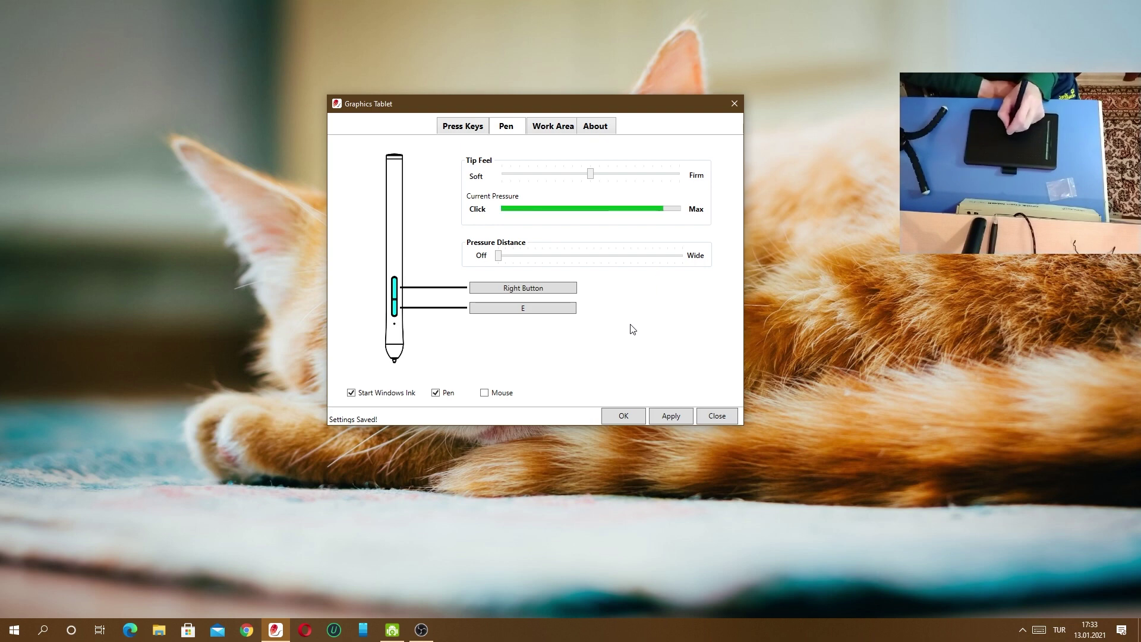
click(633, 330)
drag(631, 331, 631, 309)
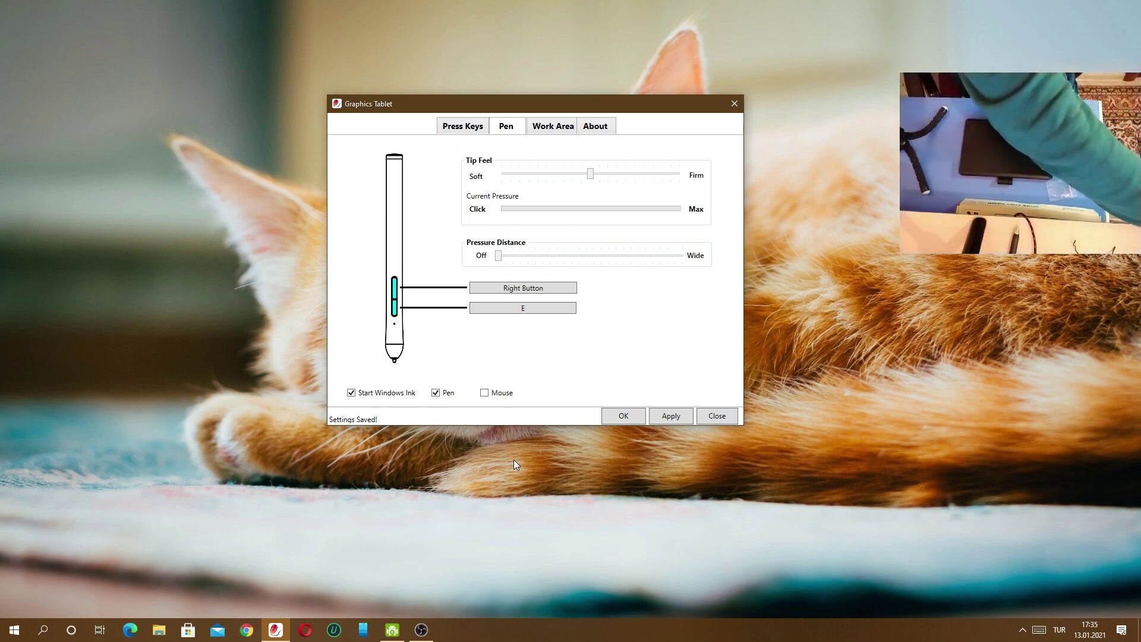
- Bring up the Windows Ink Workspace and launch Microsoft Whiteboard from it
key(super+w)
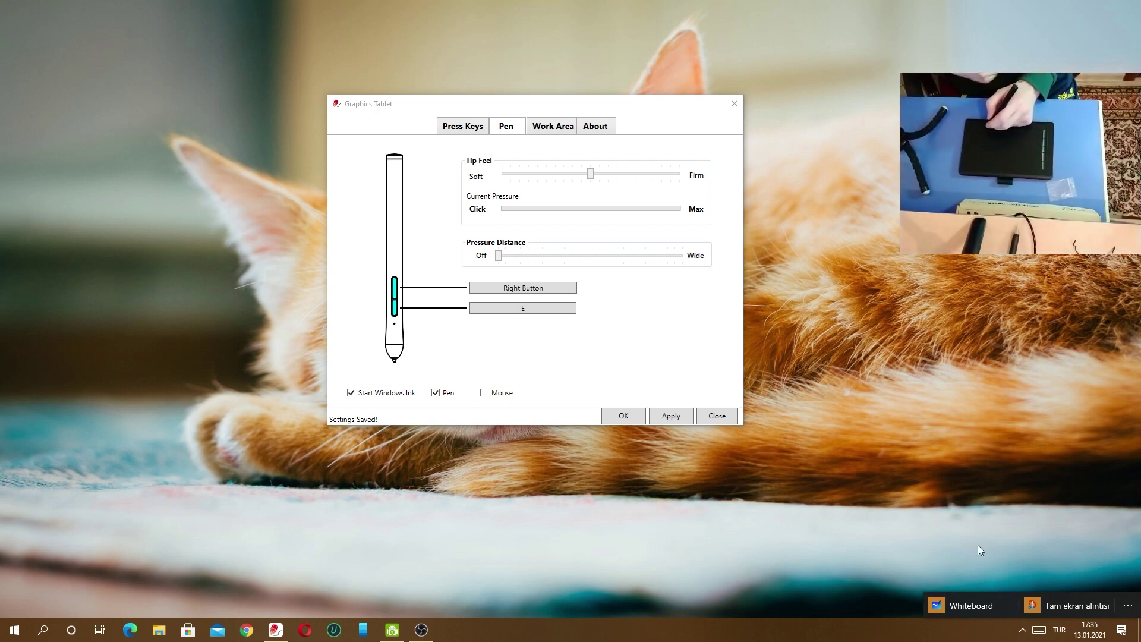
click(967, 605)
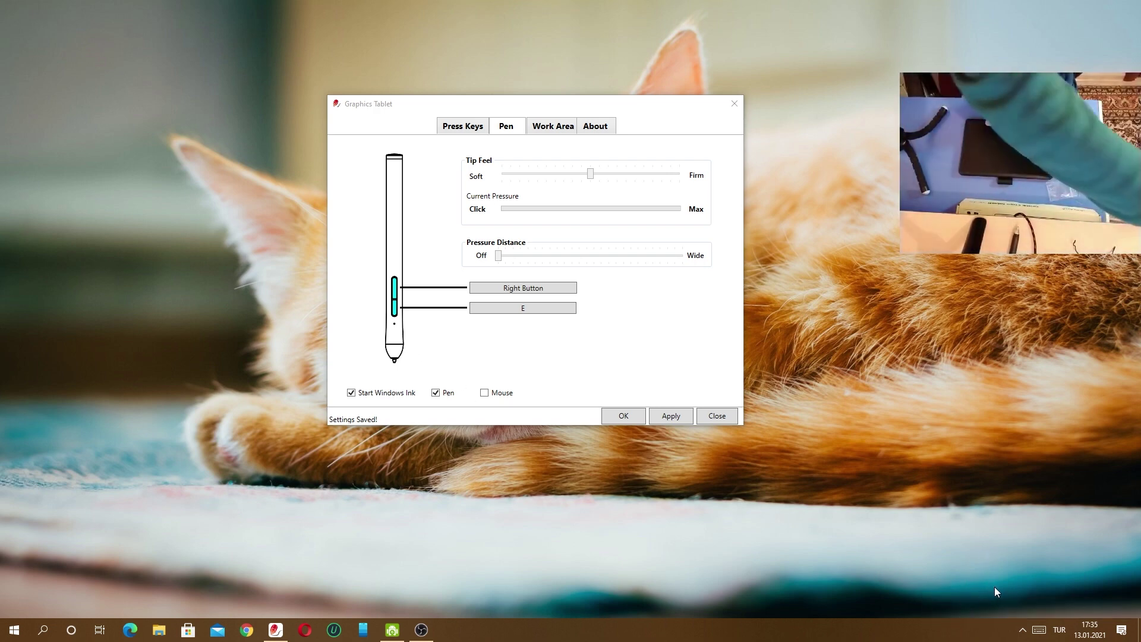
key(super+w)
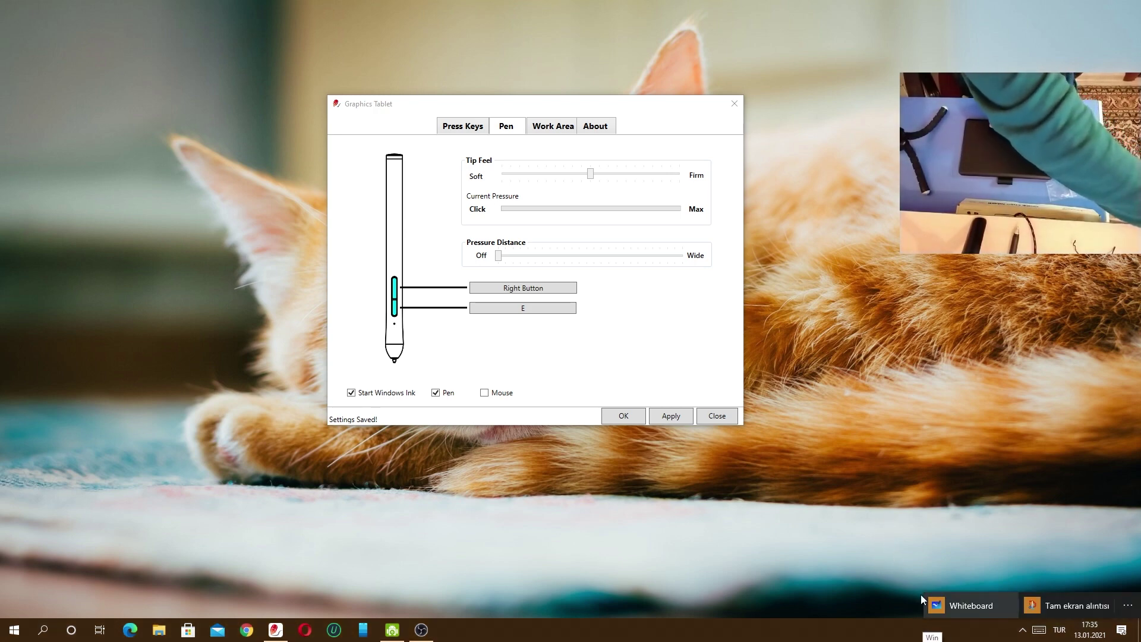
click(947, 595)
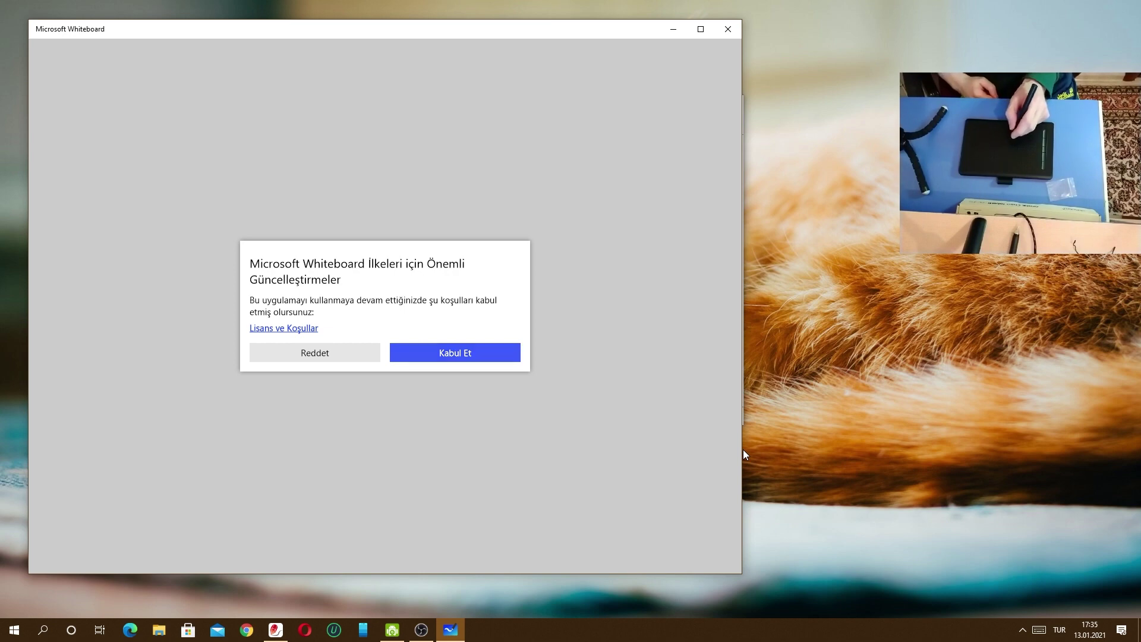
- Accept Microsoft Whiteboard's licence terms and proceed through its welcome and privacy pages
key(Return)
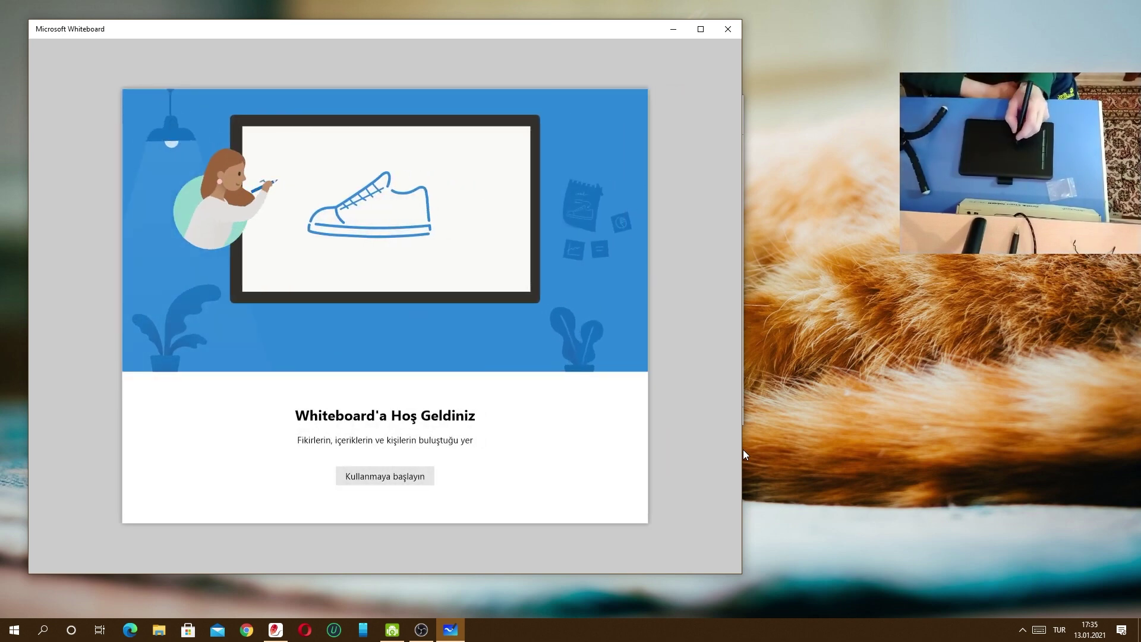
key(Return)
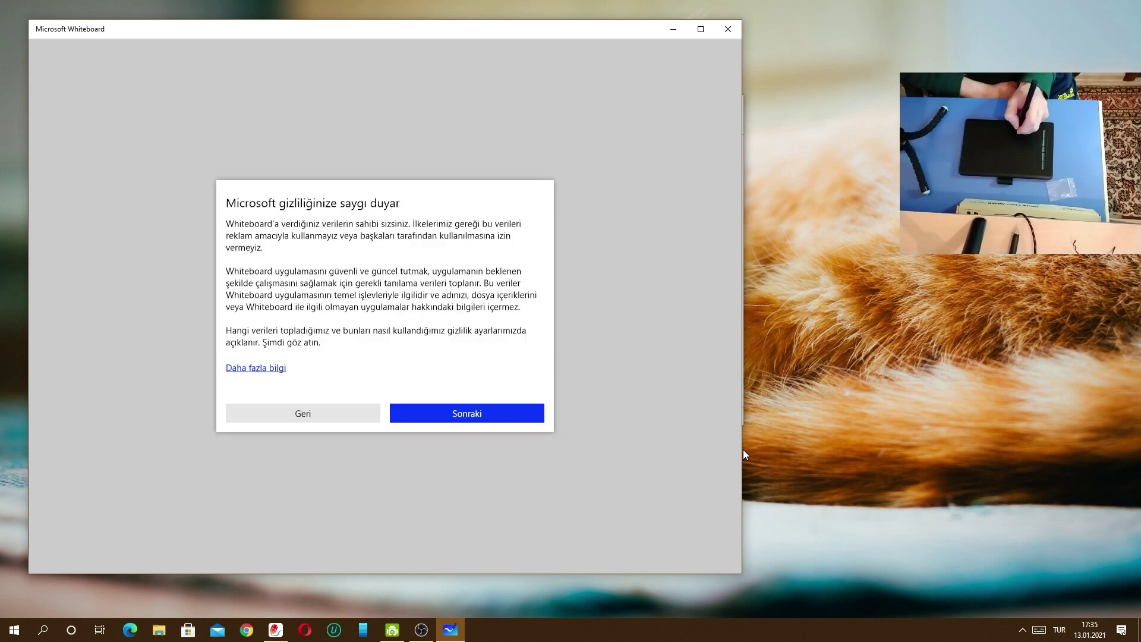
key(Return)
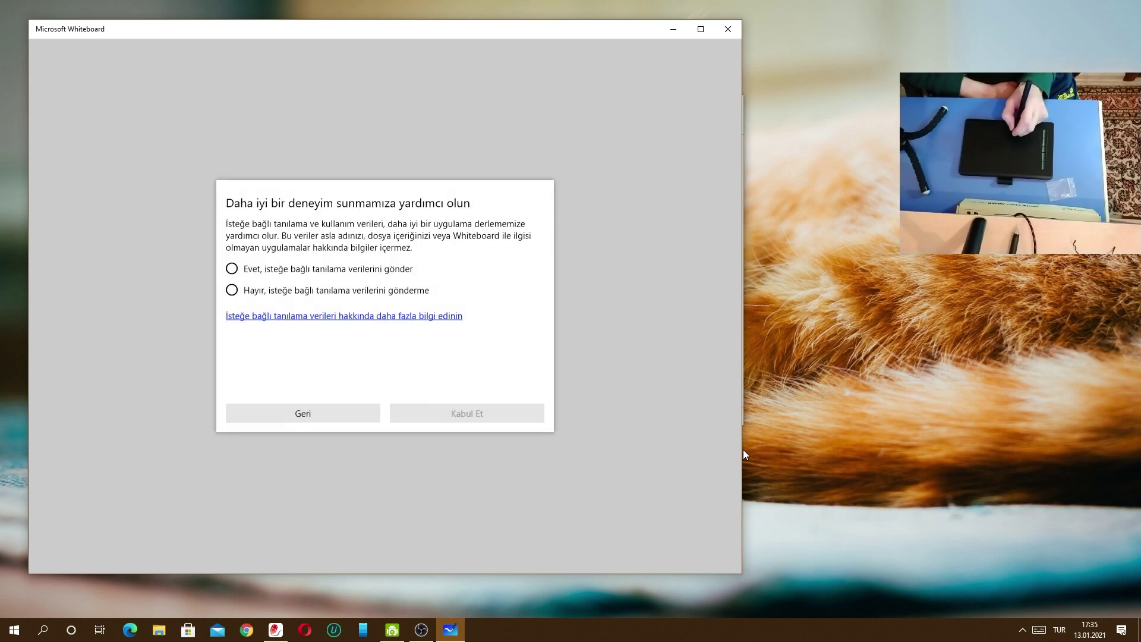
key(Tab)
key(Tab)
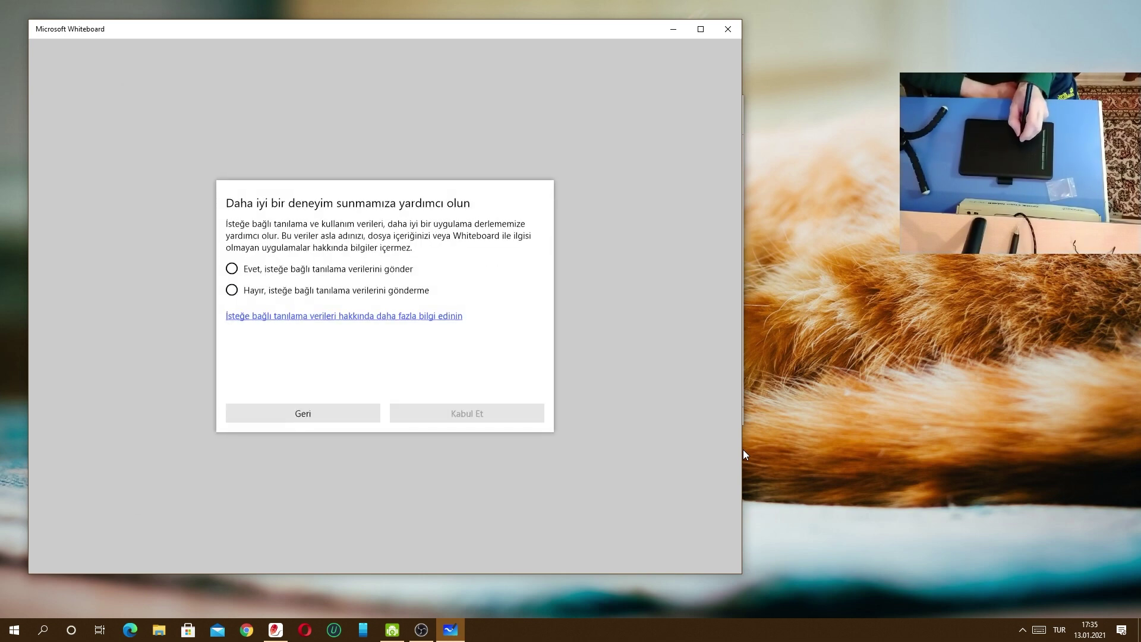
key(Return)
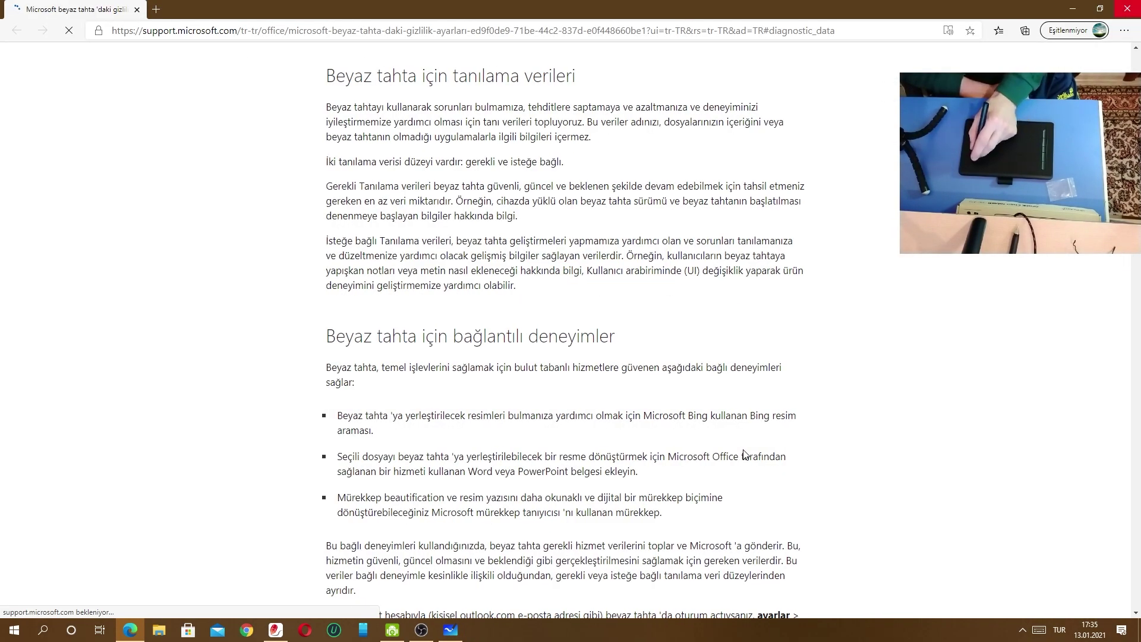
key(alt+F4)
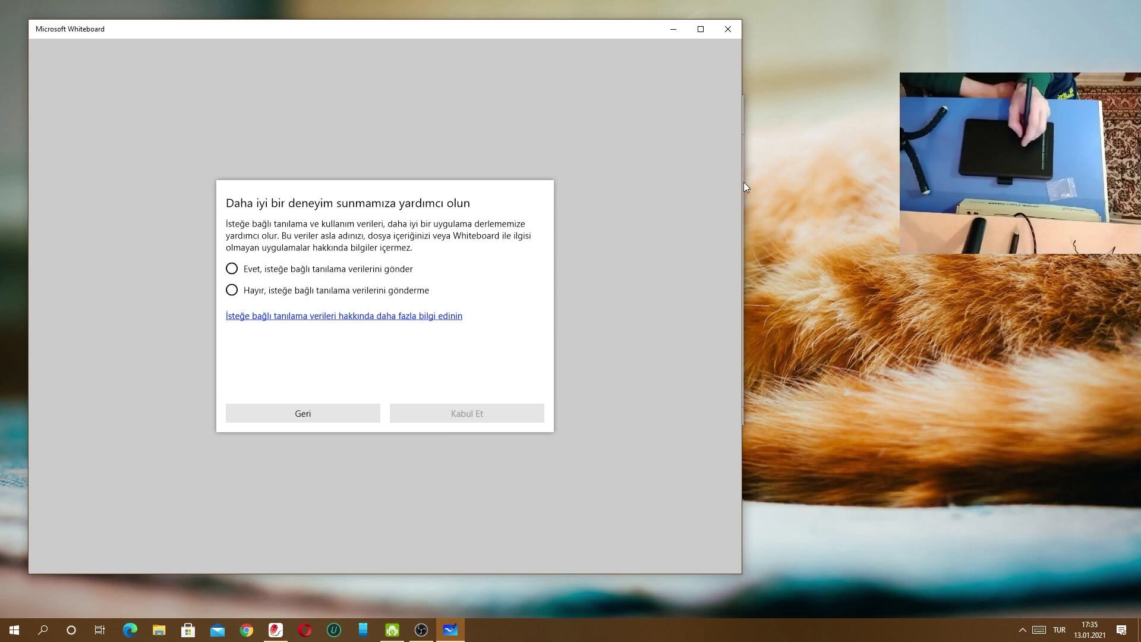
- Decline sending optional diagnostic data, start using Whiteboard and dismiss the tip about working with others
click(231, 290)
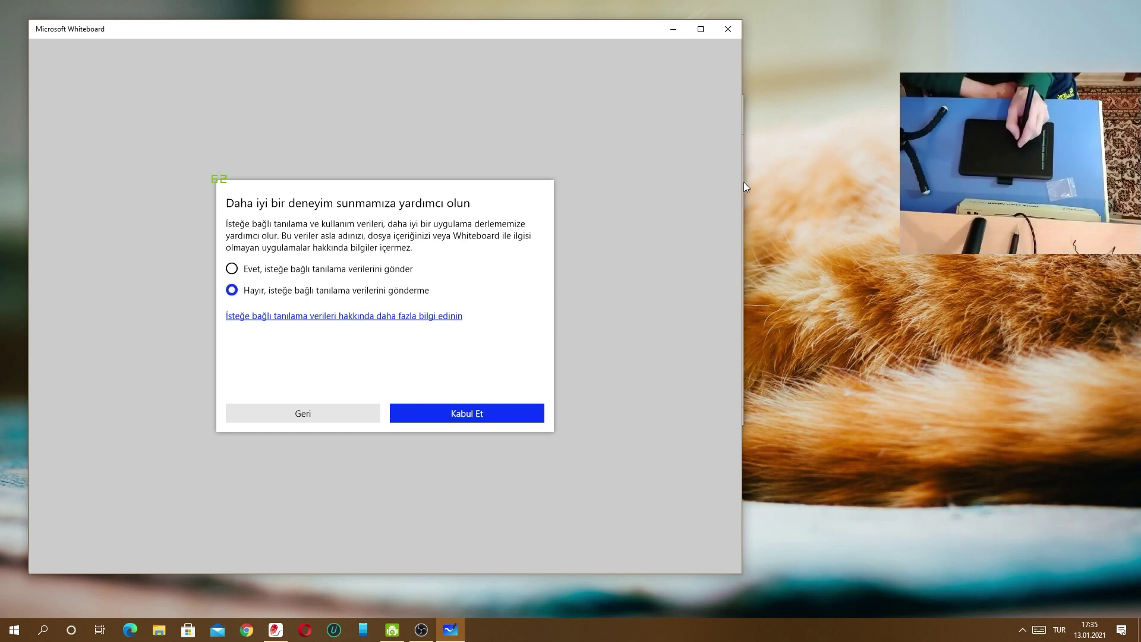
click(467, 413)
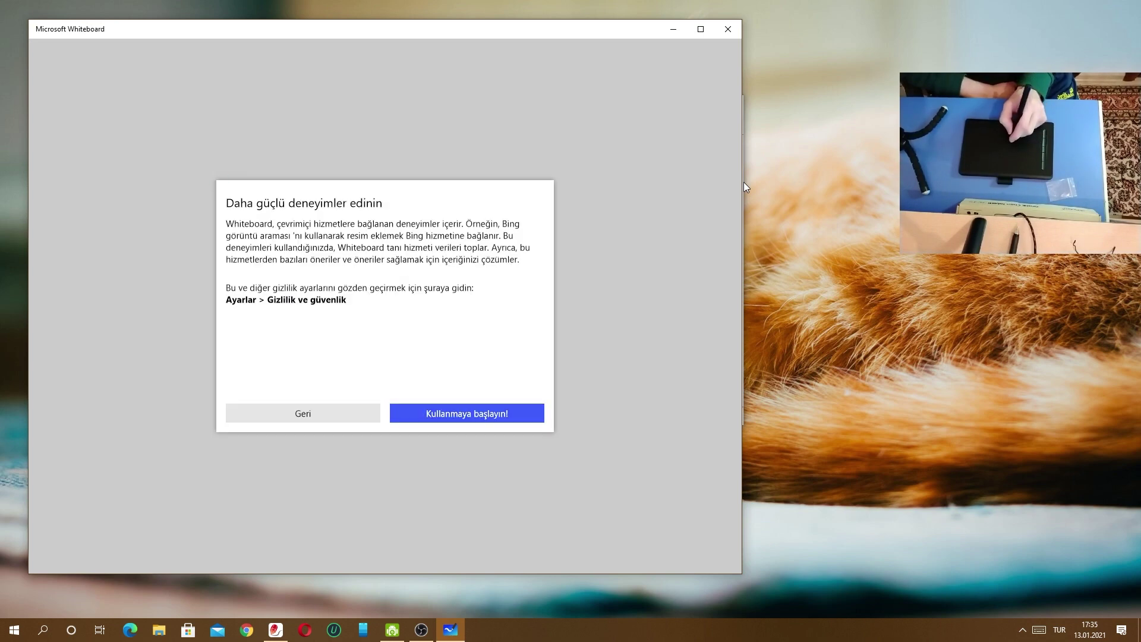
click(467, 413)
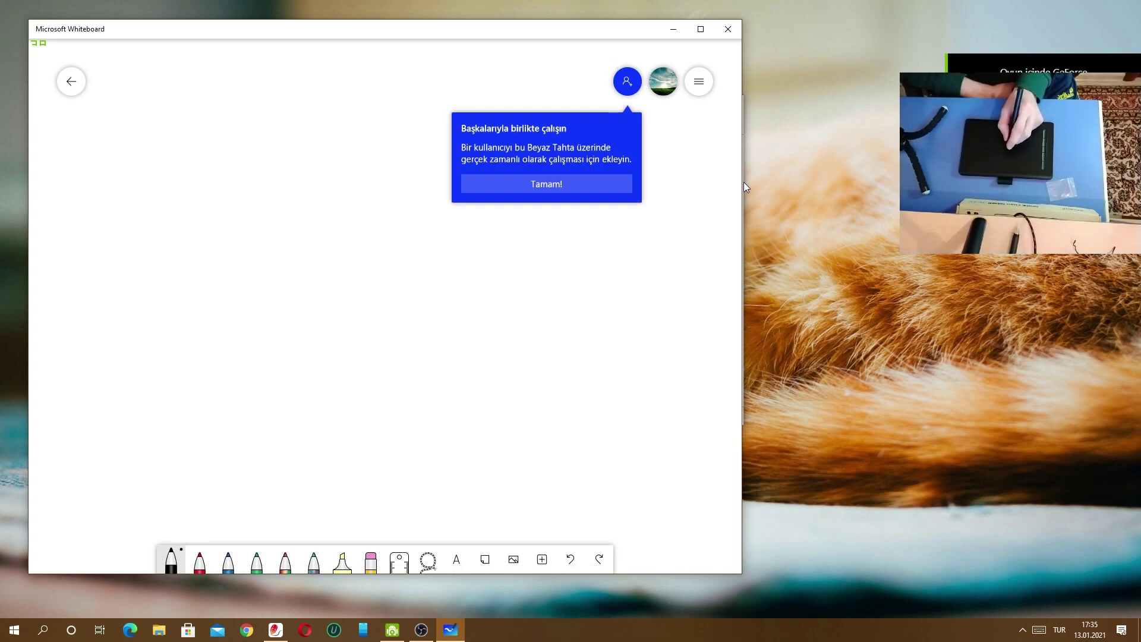
click(547, 183)
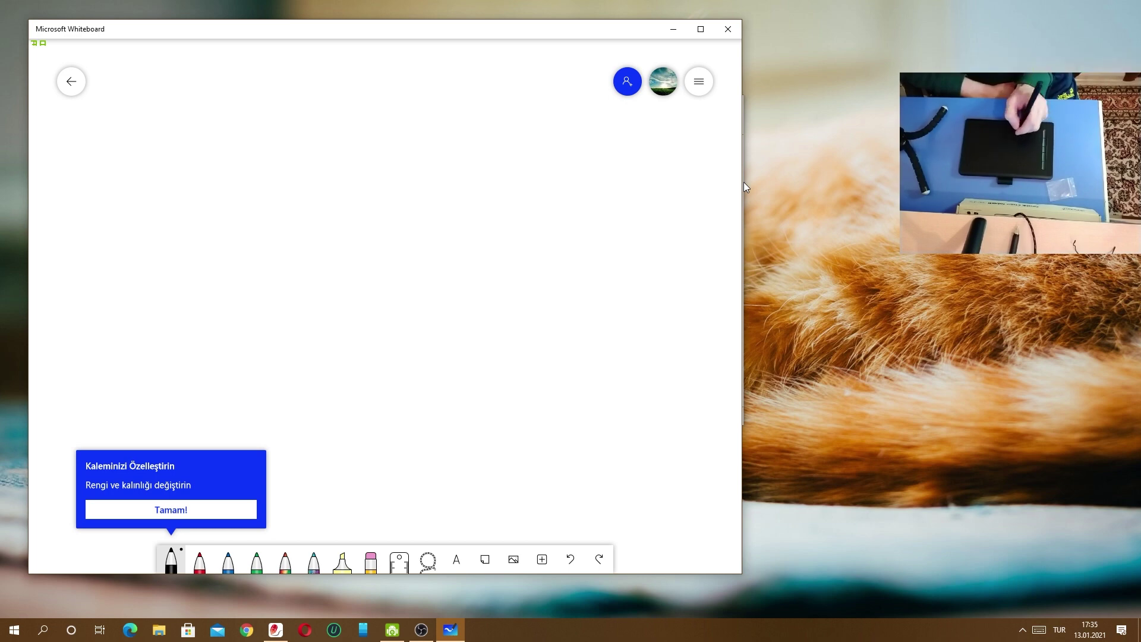
- Draw a freehand line with the red pen and another with the rainbow pen on the whiteboard, dismissing the pen customization tip
click(199, 560)
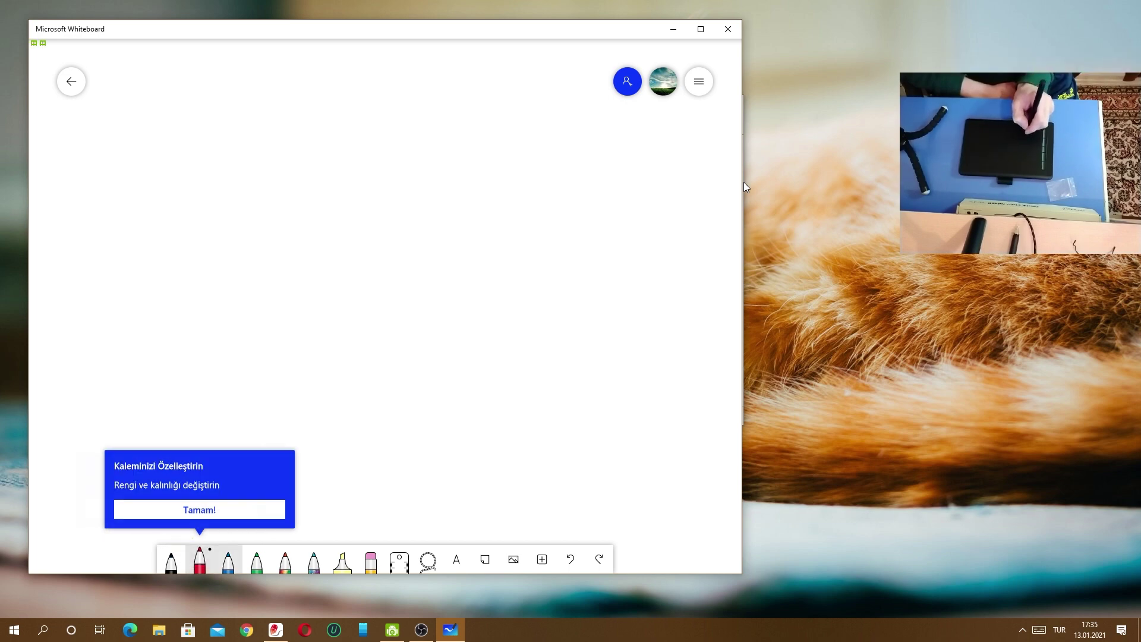
click(200, 510)
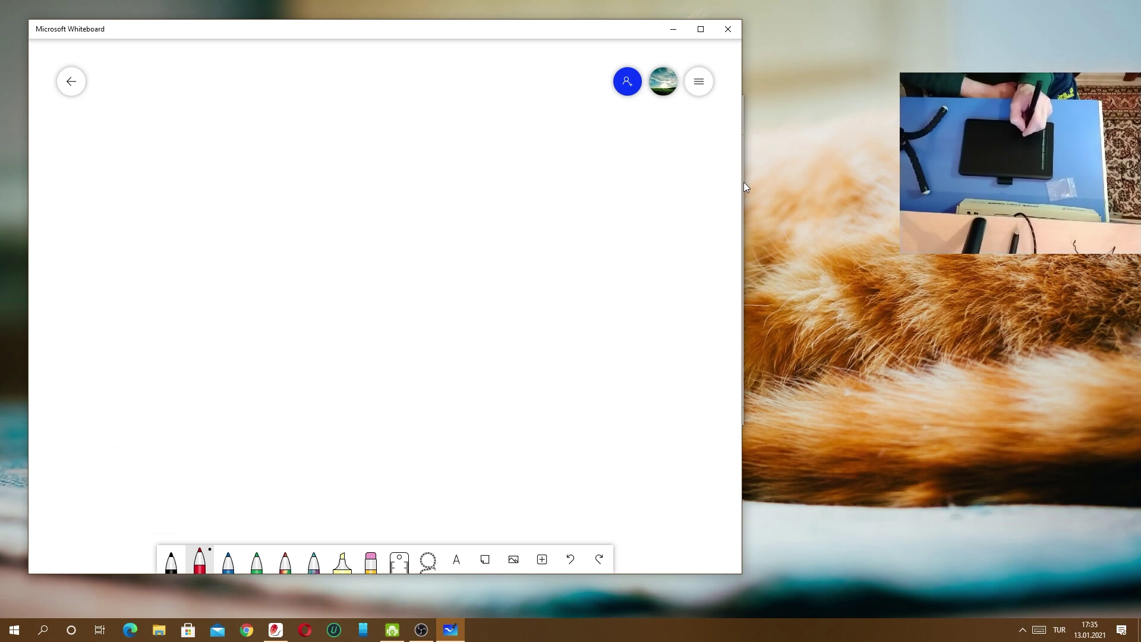
mouse_move(324, 359)
mouse_down()
mouse_move(383, 347)
mouse_move(556, 372)
mouse_move(492, 262)
mouse_up()
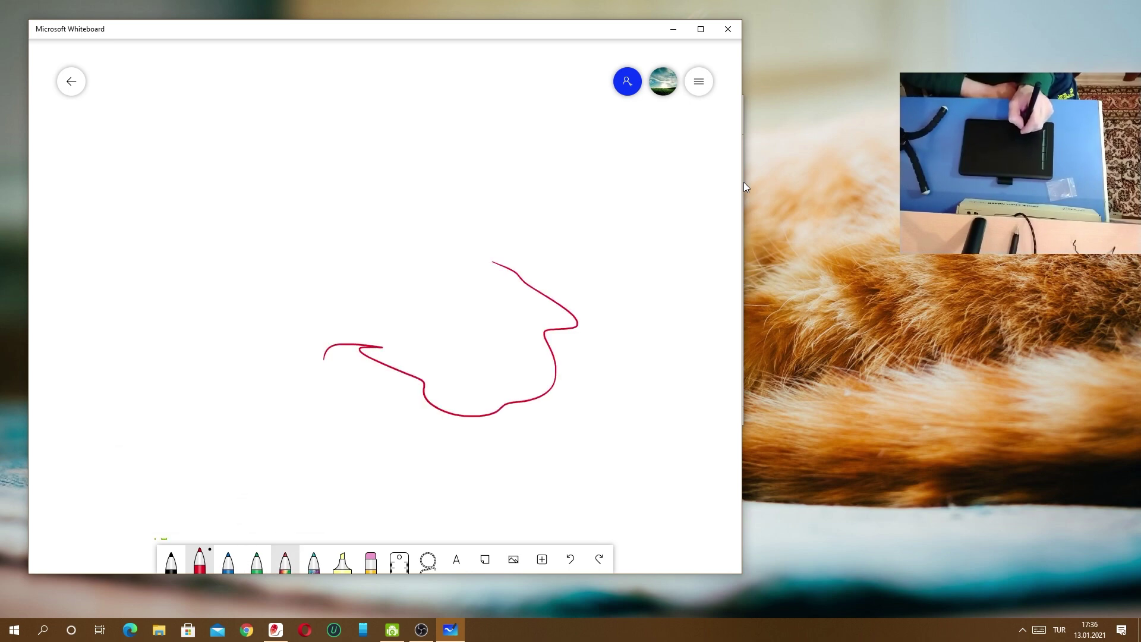
click(285, 562)
mouse_move(314, 397)
mouse_down()
mouse_move(251, 406)
mouse_move(159, 340)
mouse_move(237, 294)
mouse_up()
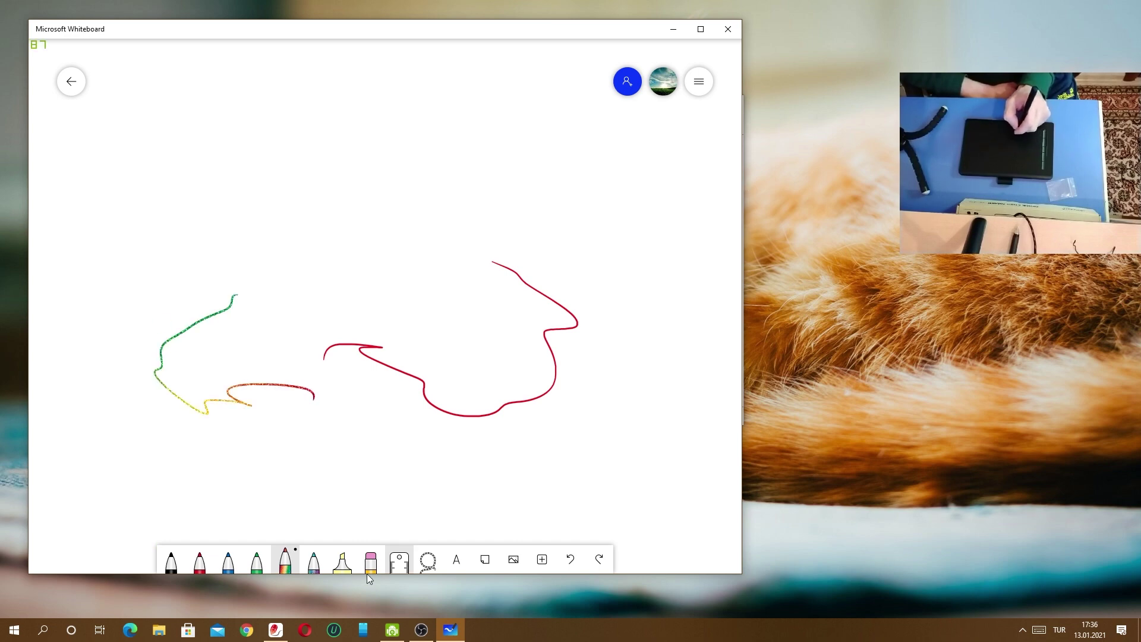
- Display the ruler and erase the red line's left portion beside it, then hide the ruler and close Whiteboard
click(400, 559)
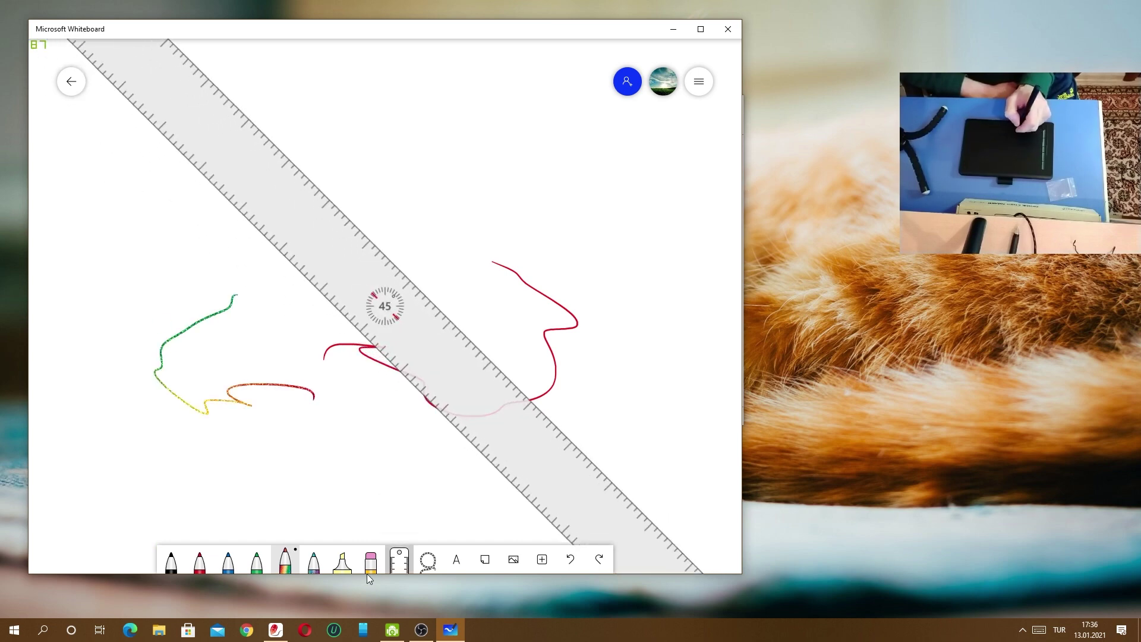
click(367, 574)
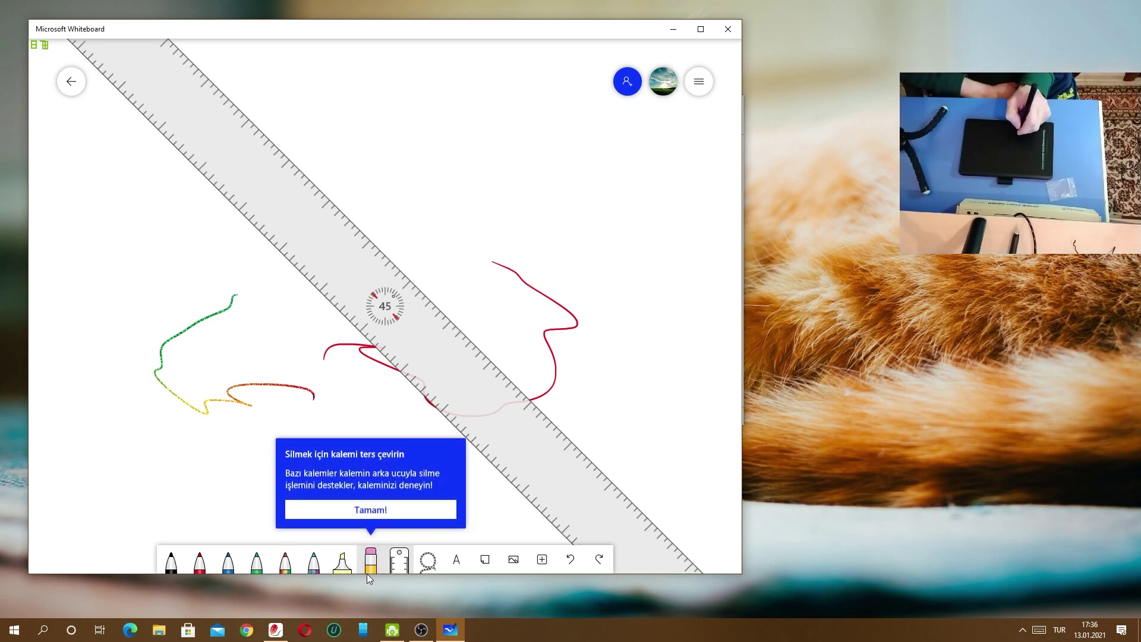
click(371, 509)
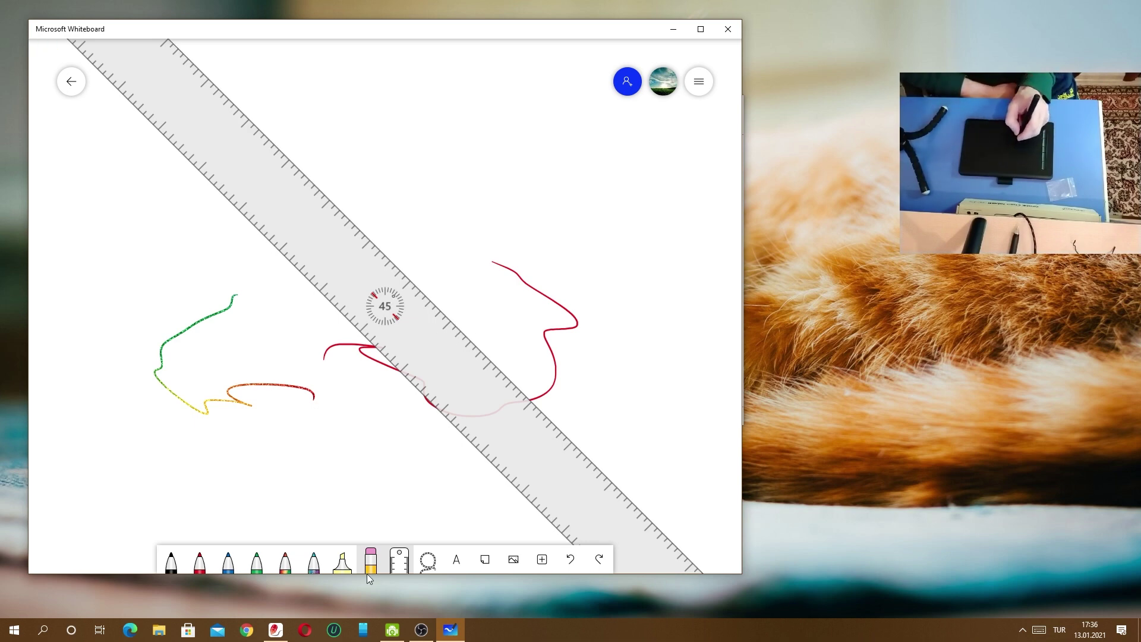
mouse_move(430, 407)
mouse_down()
mouse_move(383, 351)
mouse_move(326, 356)
mouse_up()
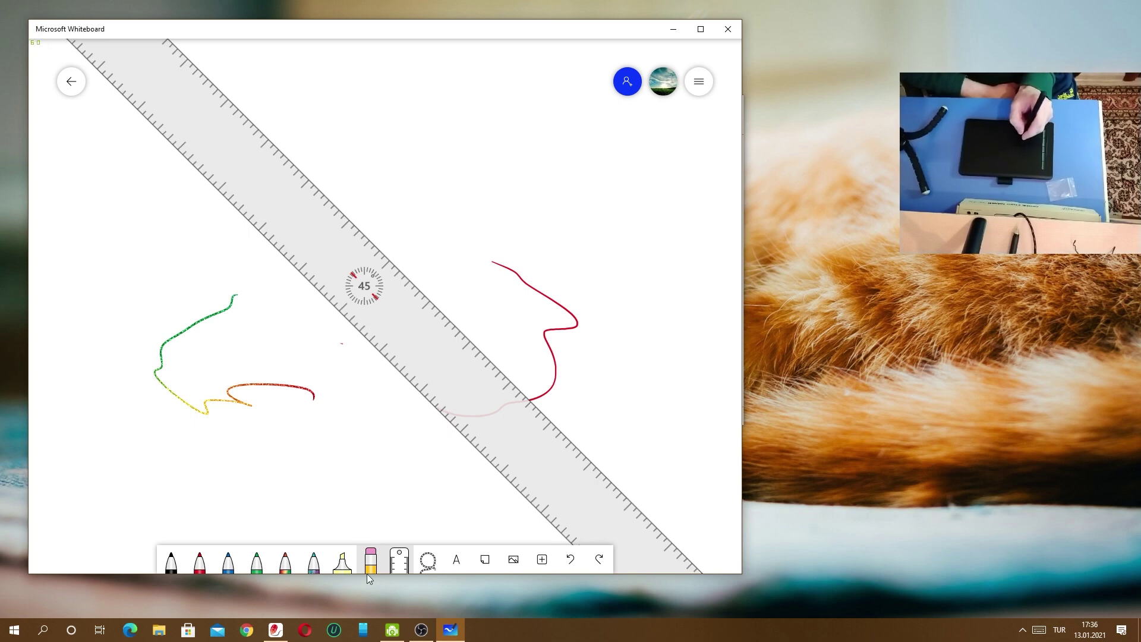
click(400, 560)
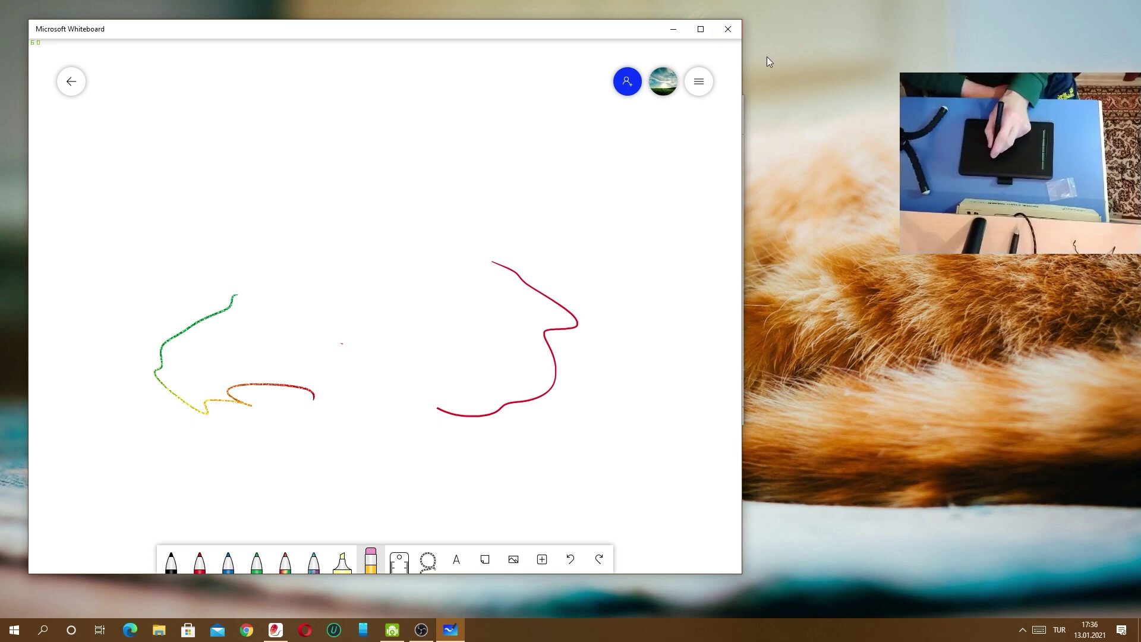
click(728, 31)
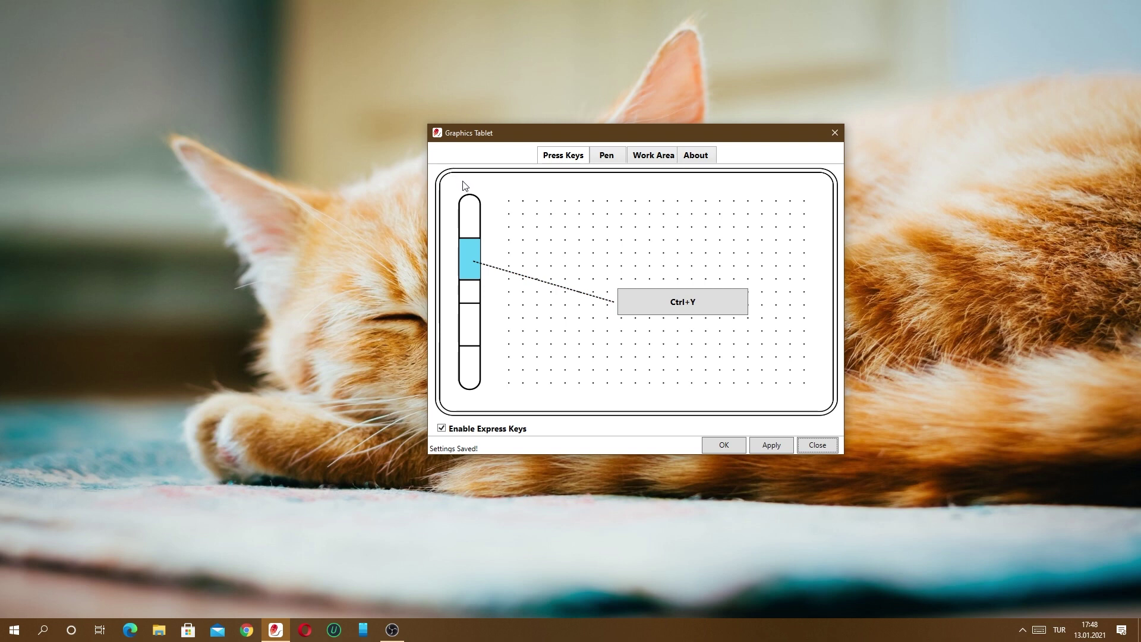
- Examine the shortcut assigned to each of the five express keys in the graphics tablet settings
click(472, 208)
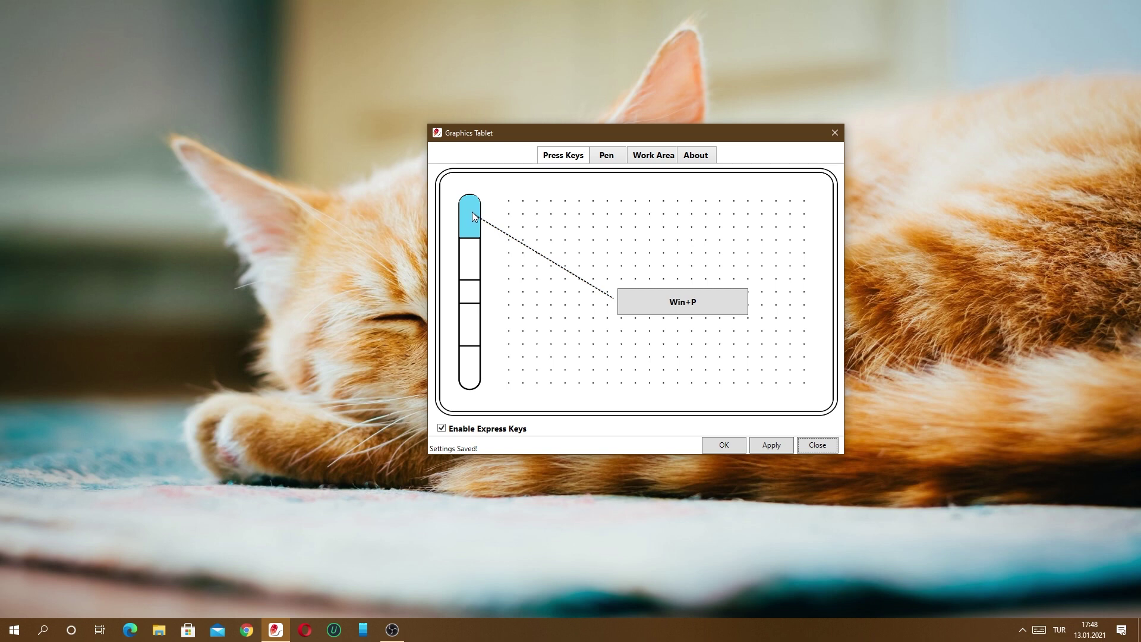
click(478, 244)
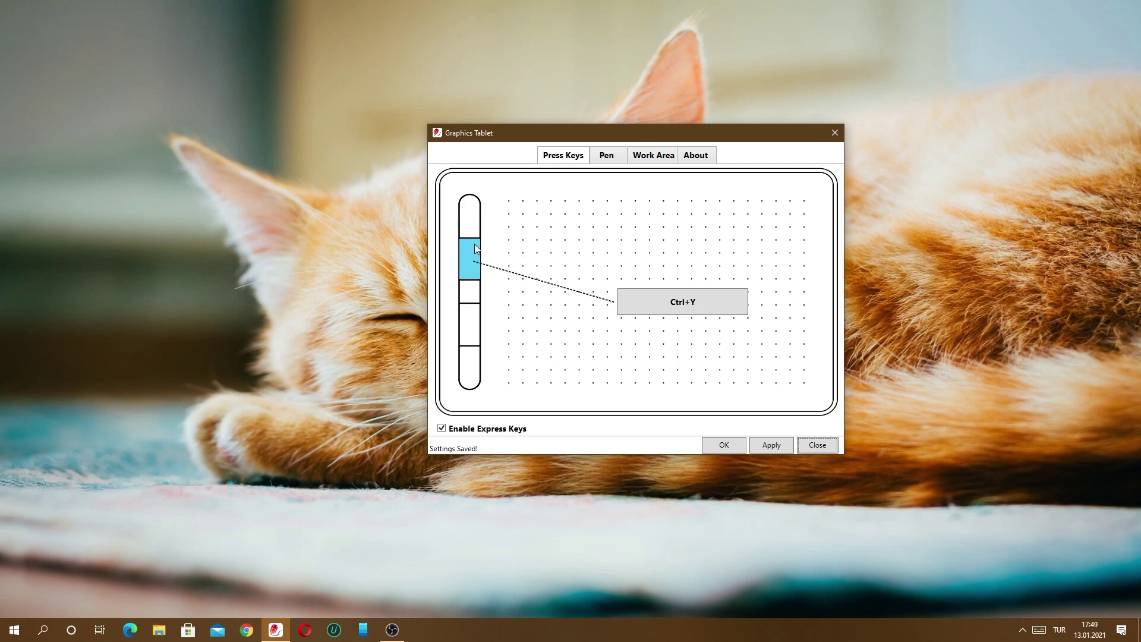
click(479, 287)
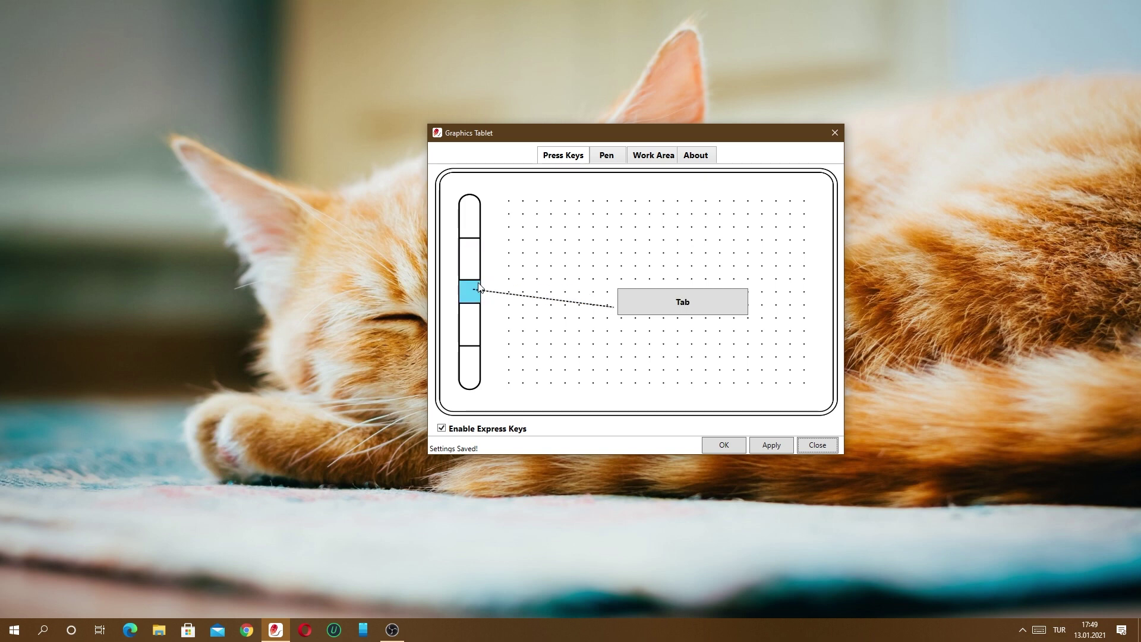
click(481, 332)
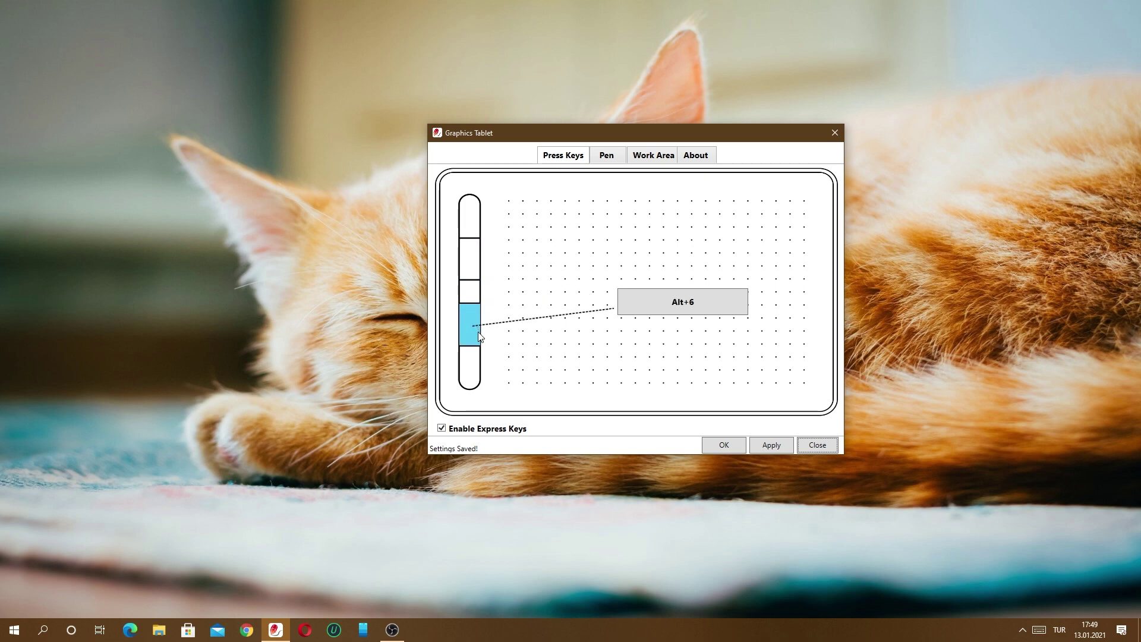
click(479, 375)
click(479, 336)
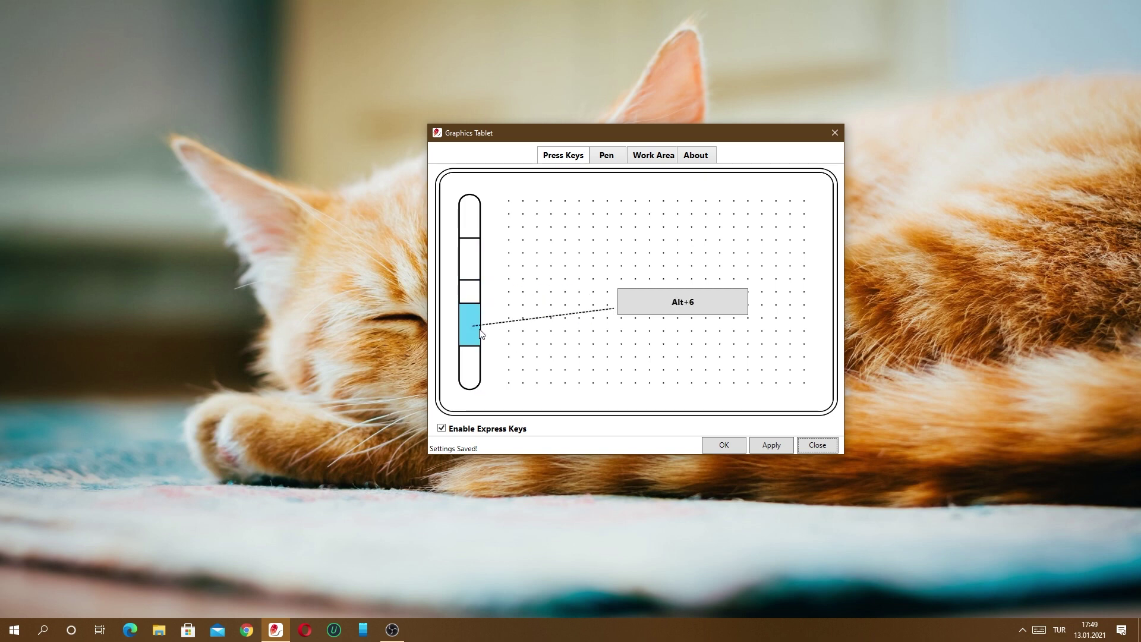
click(480, 292)
click(483, 262)
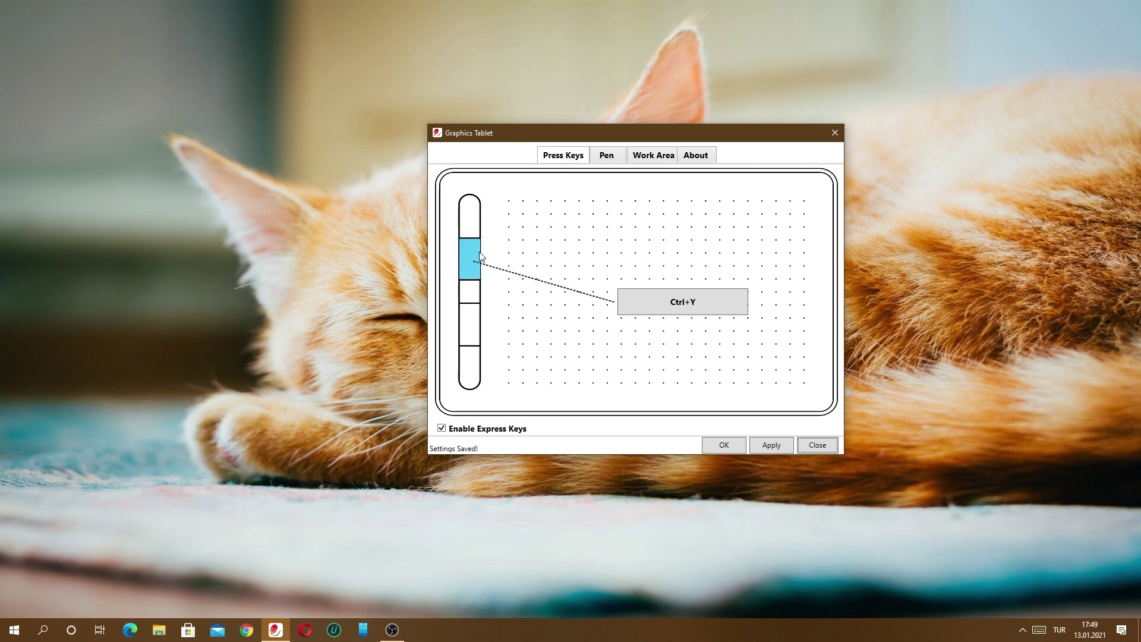
click(479, 237)
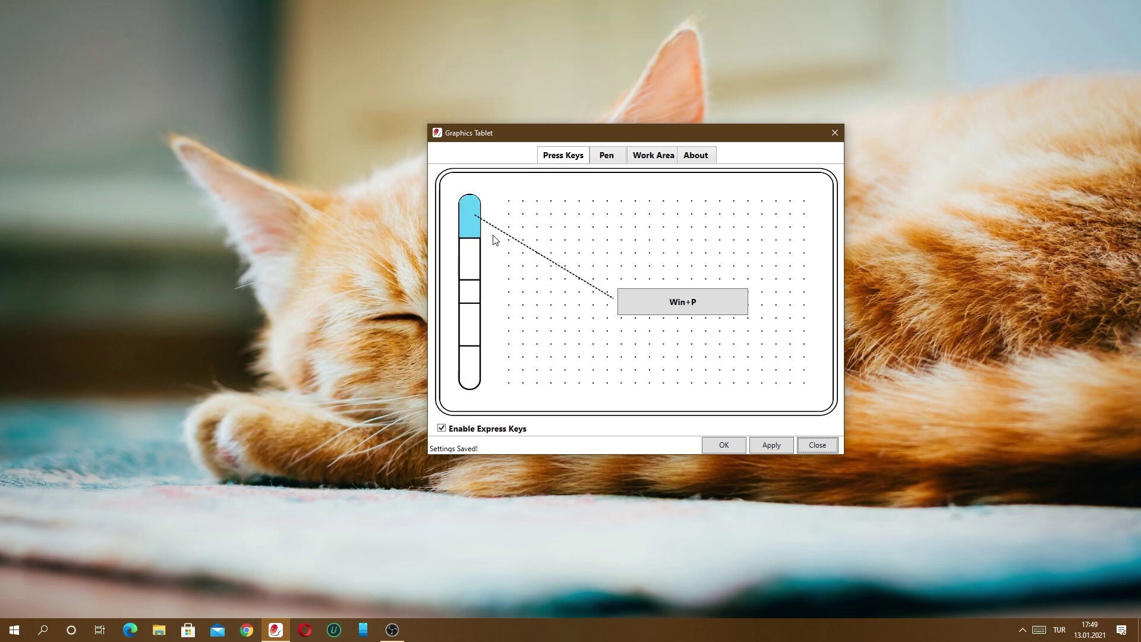
- Test the tablet's physical express keys for Win+P, Ctrl+Y, Alt+6, Tab and Shift+7, and compare them with their assignments in the settings
key(super+p)
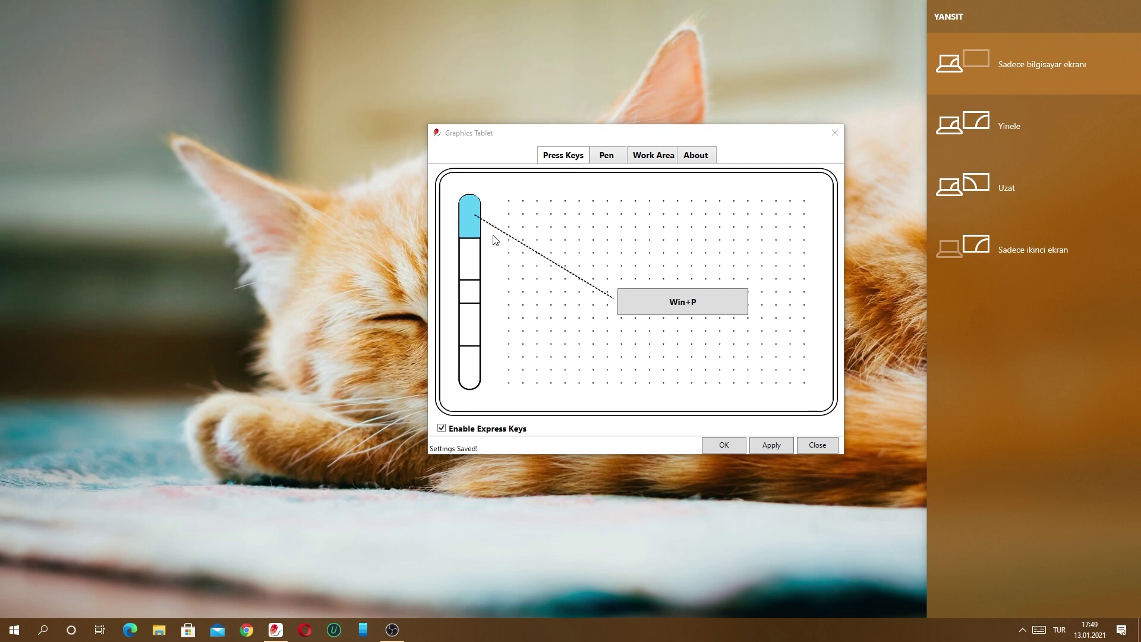
key(ctrl+y)
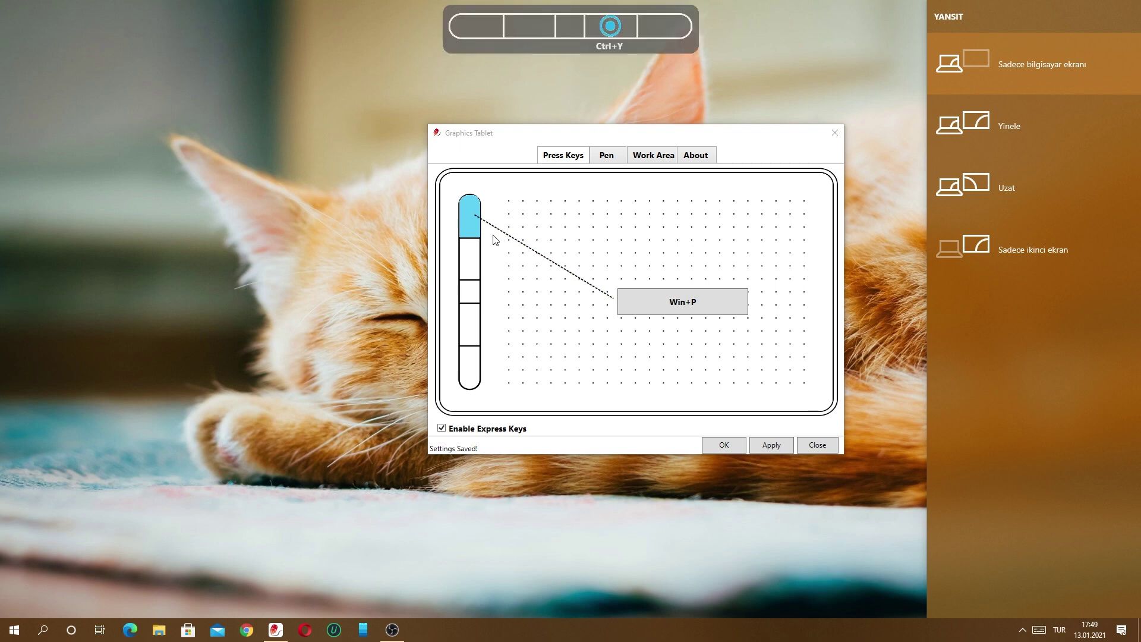
key(alt+6)
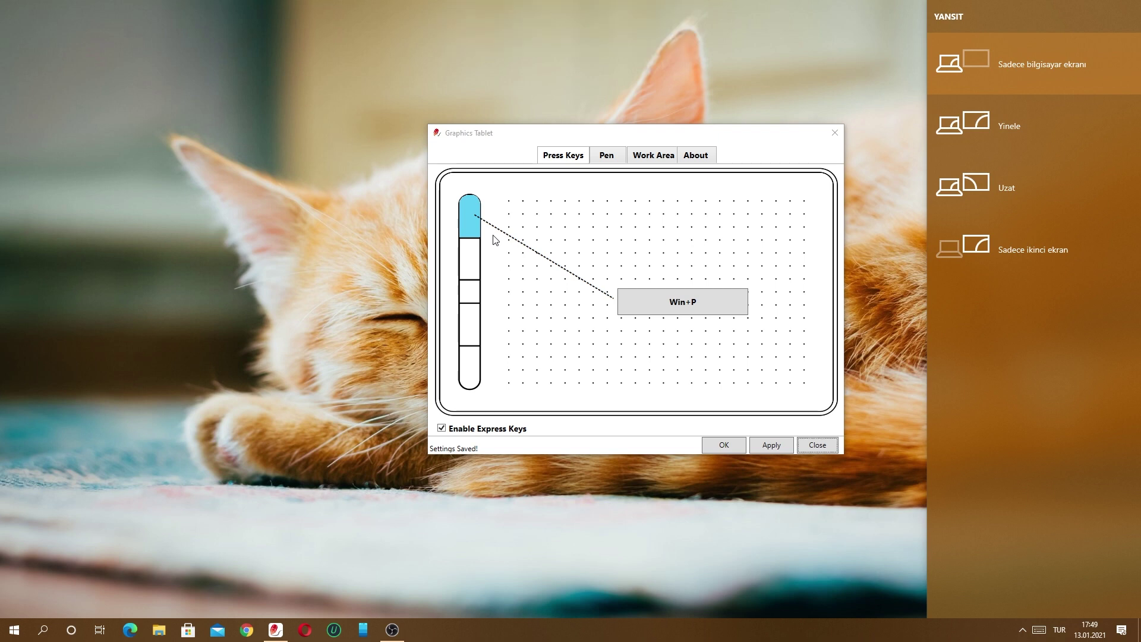
key(Tab)
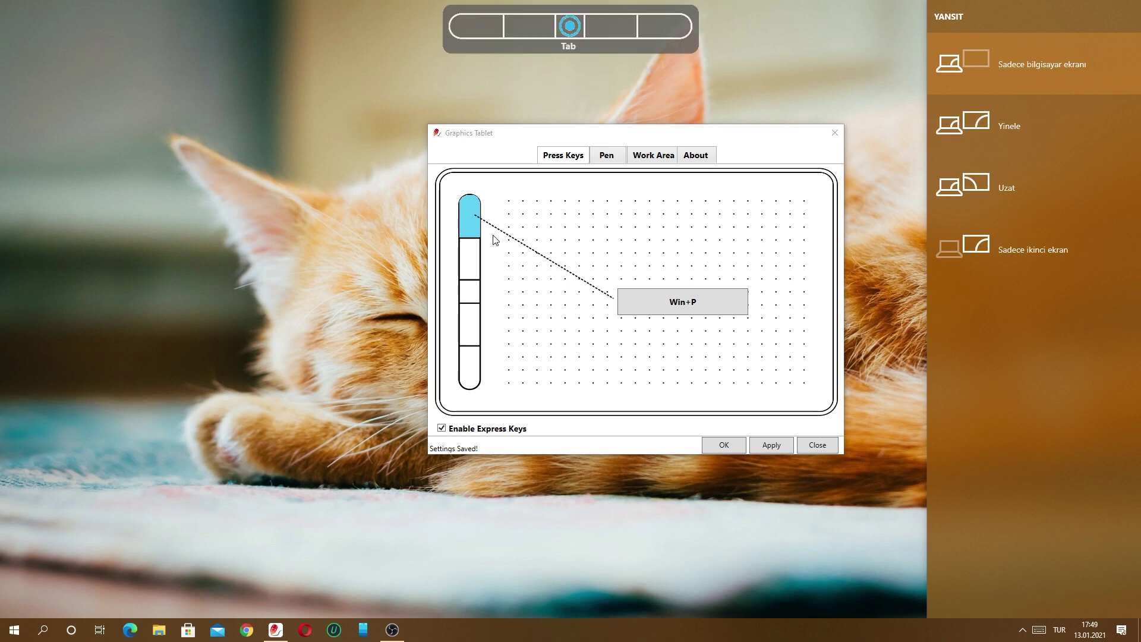
key(alt+6)
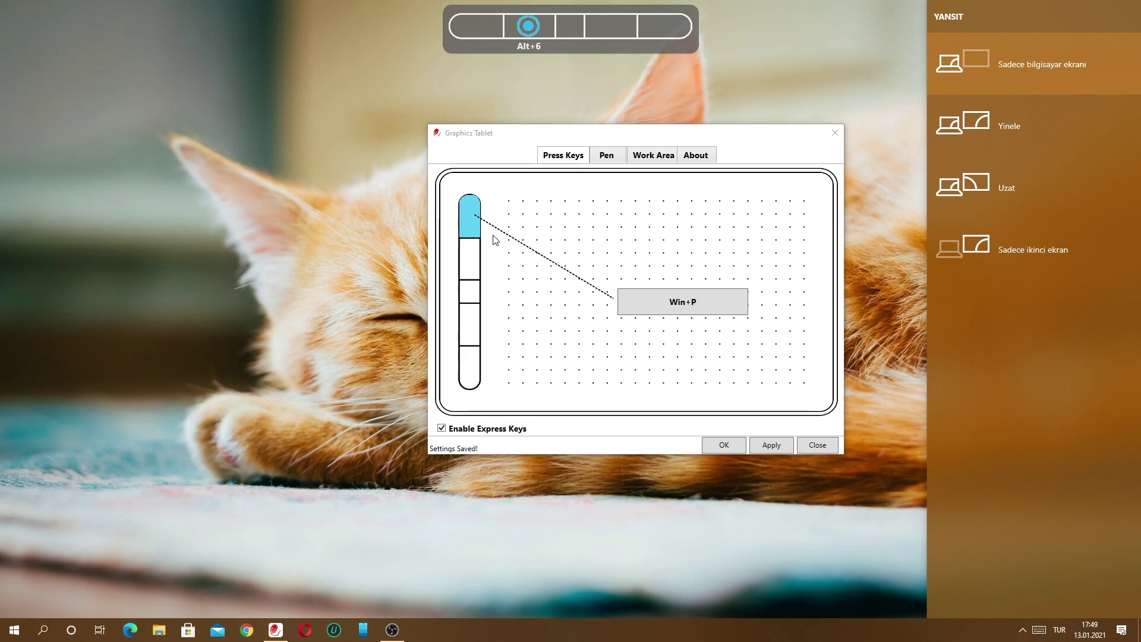
key(shift+7)
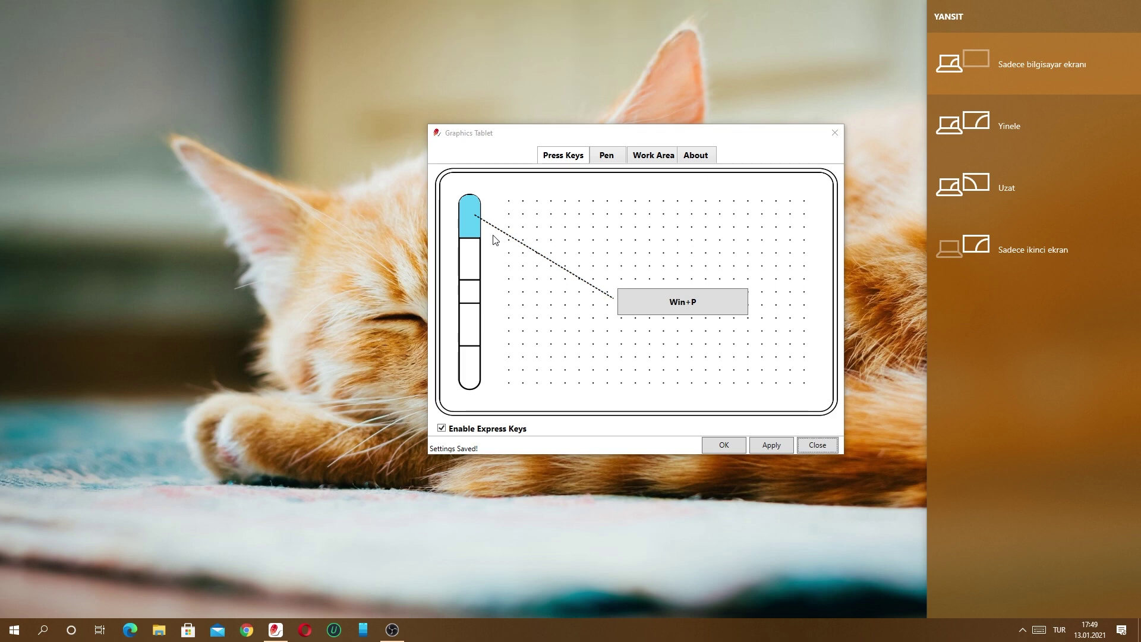
click(471, 372)
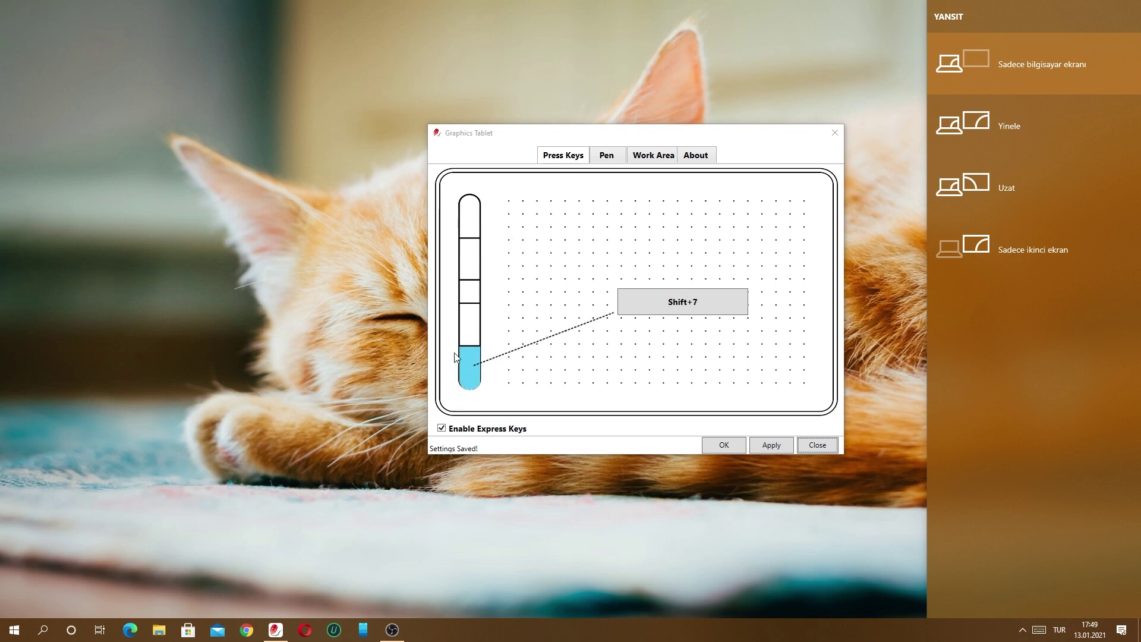
click(472, 318)
click(479, 274)
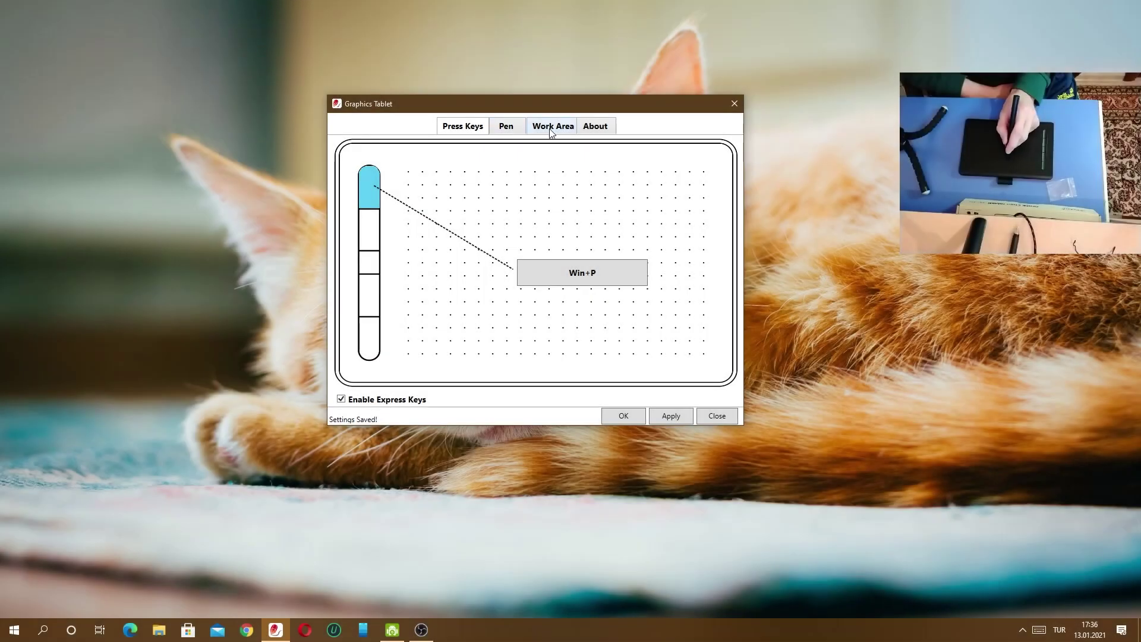
- Review the tablet's work area settings for display mapping, rotation and active area, and close the tablet settings
click(553, 129)
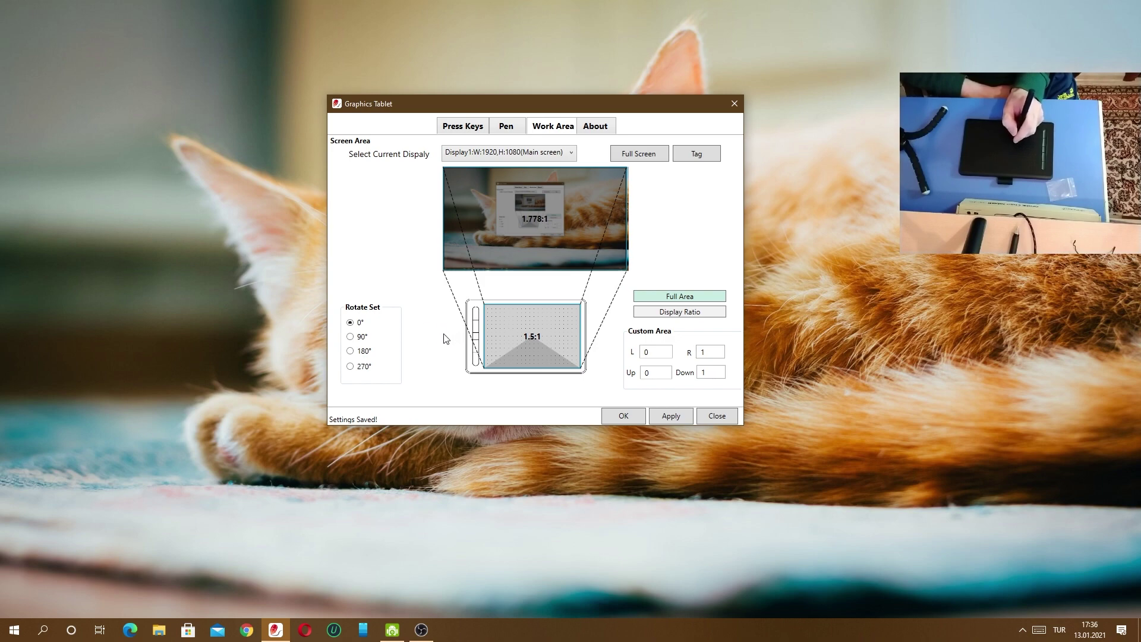
click(734, 106)
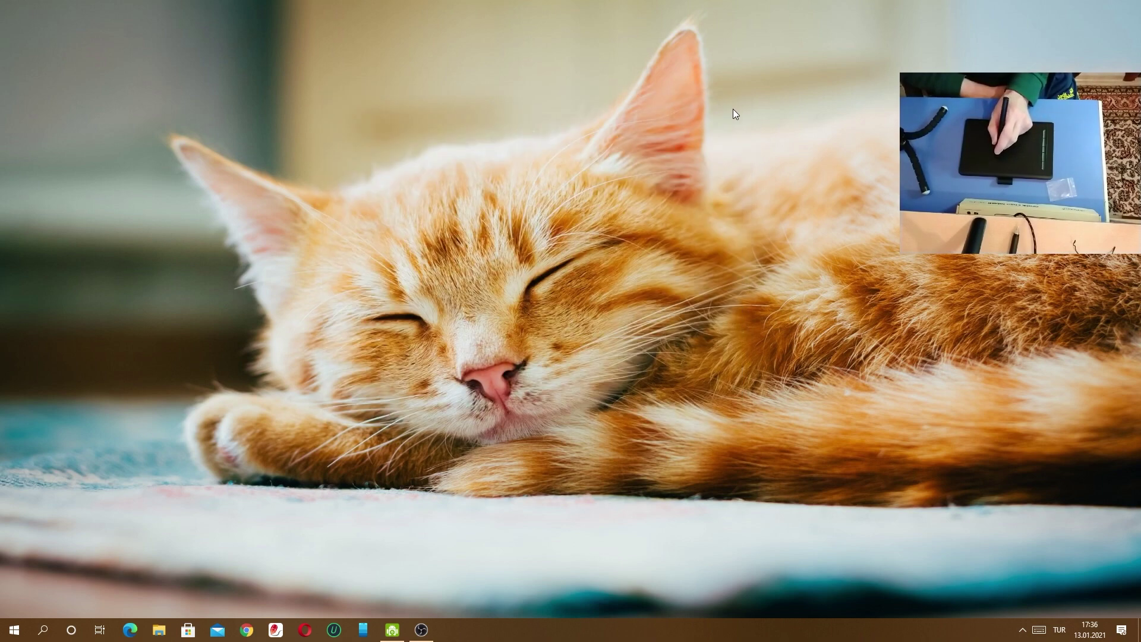